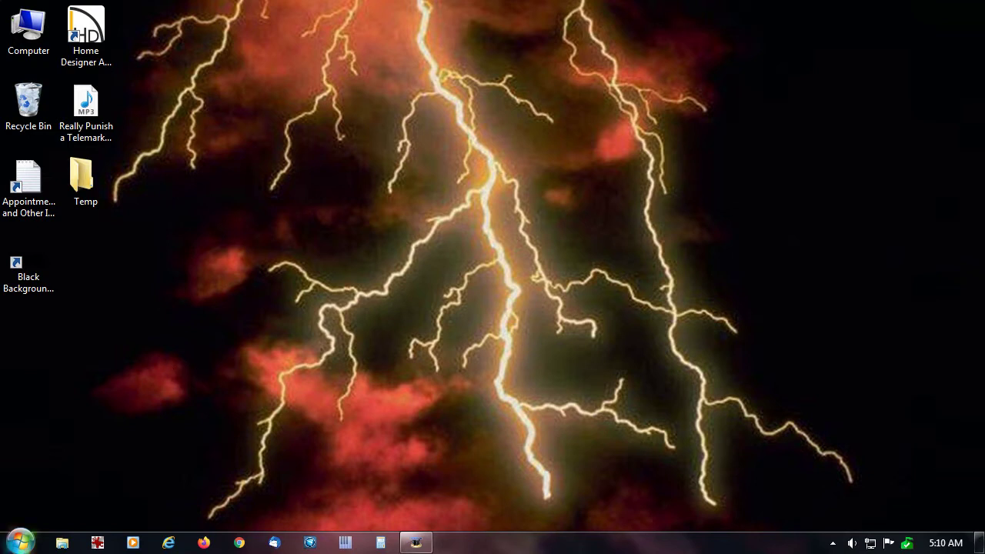
Launch GoldWave from the list of installed programs.
click(20, 542)
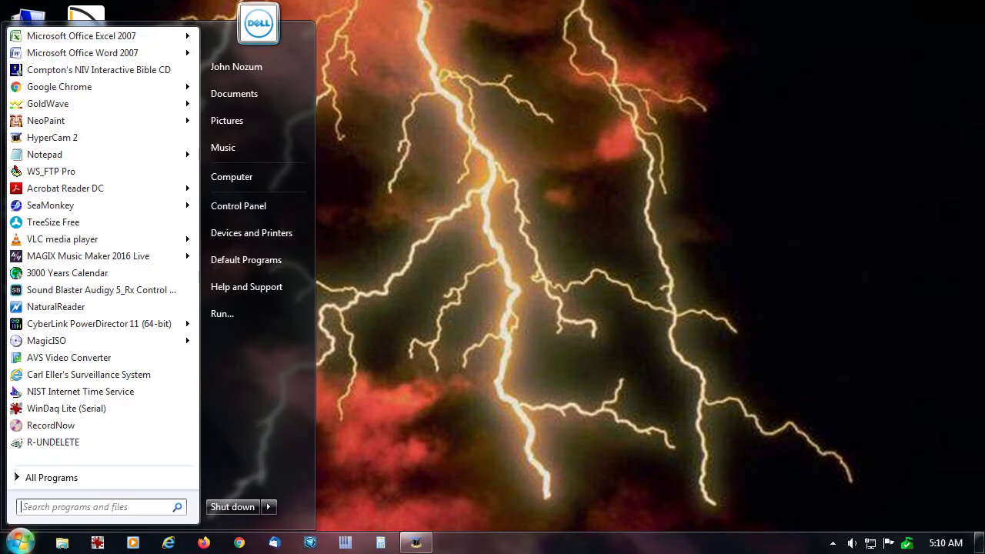
click(68, 101)
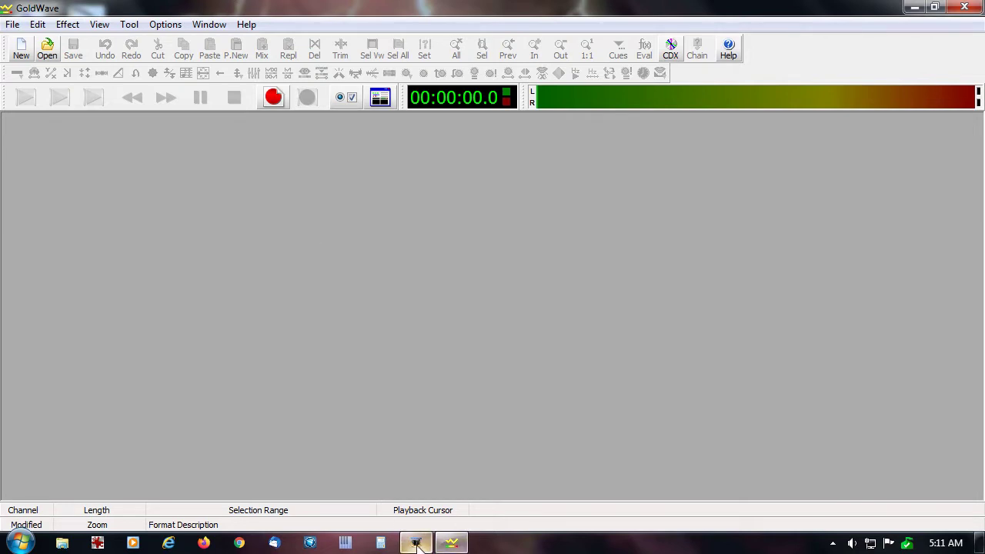
mouse_move(418, 546)
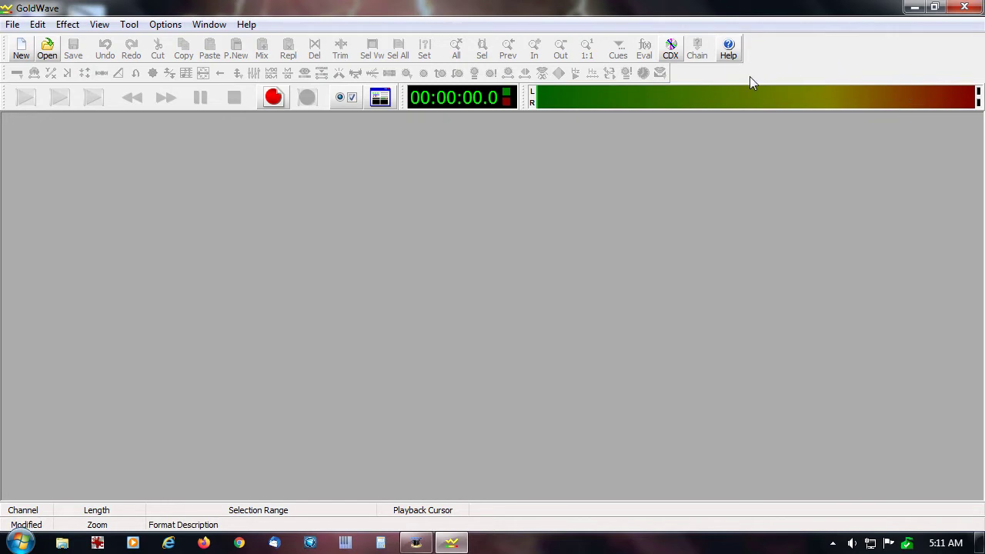
Show the playback and recording controls in a separate Control window, move it lower, and return the controls to the main window.
click(381, 98)
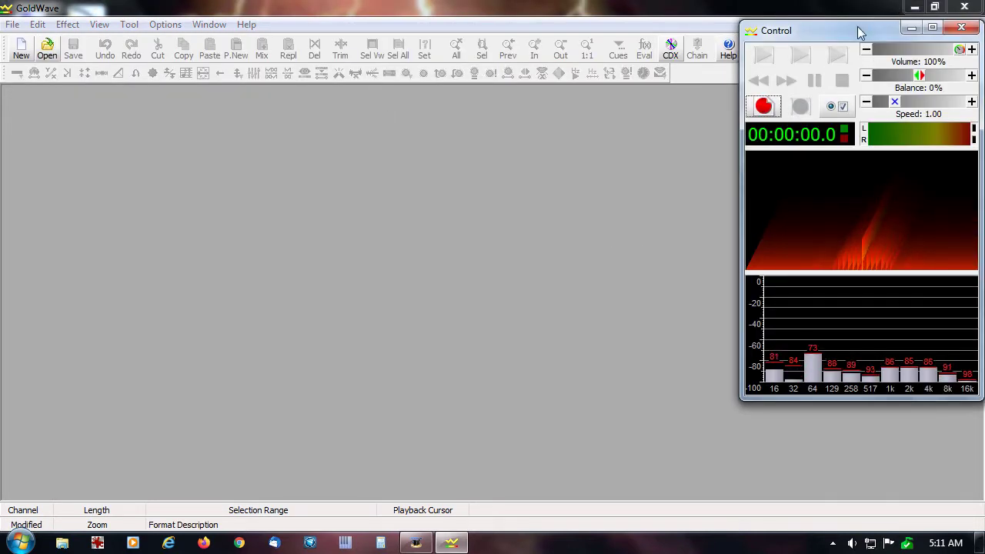
drag(857, 32, 850, 101)
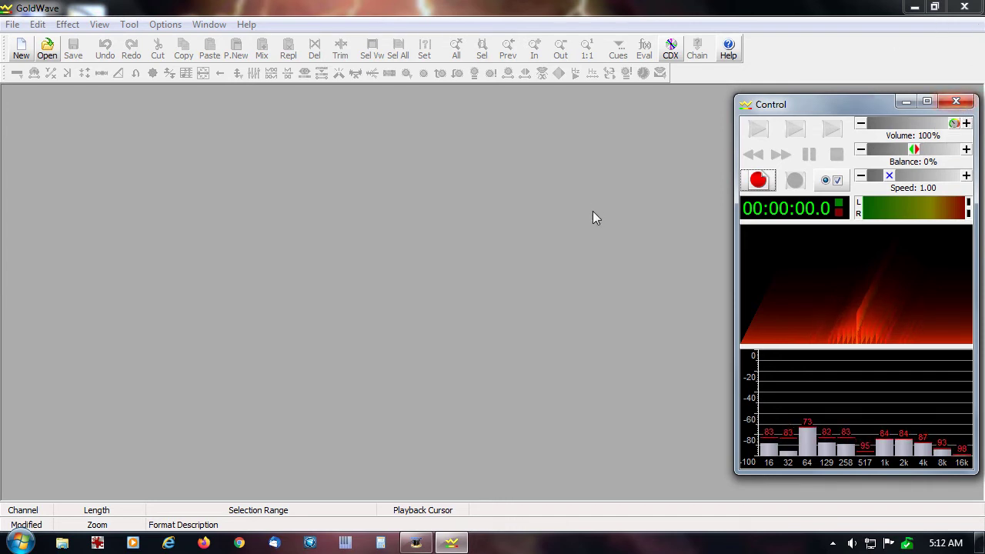
click(959, 103)
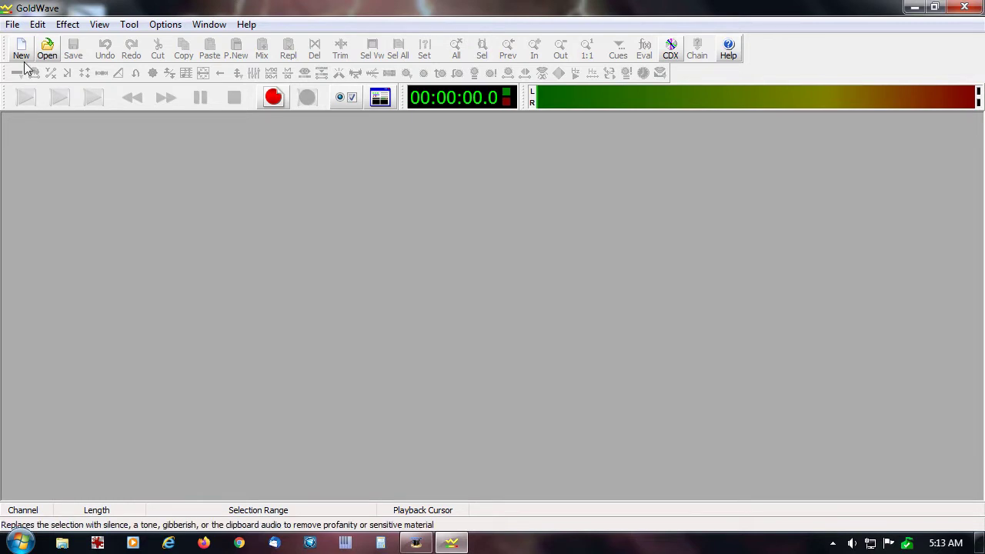
click(10, 25)
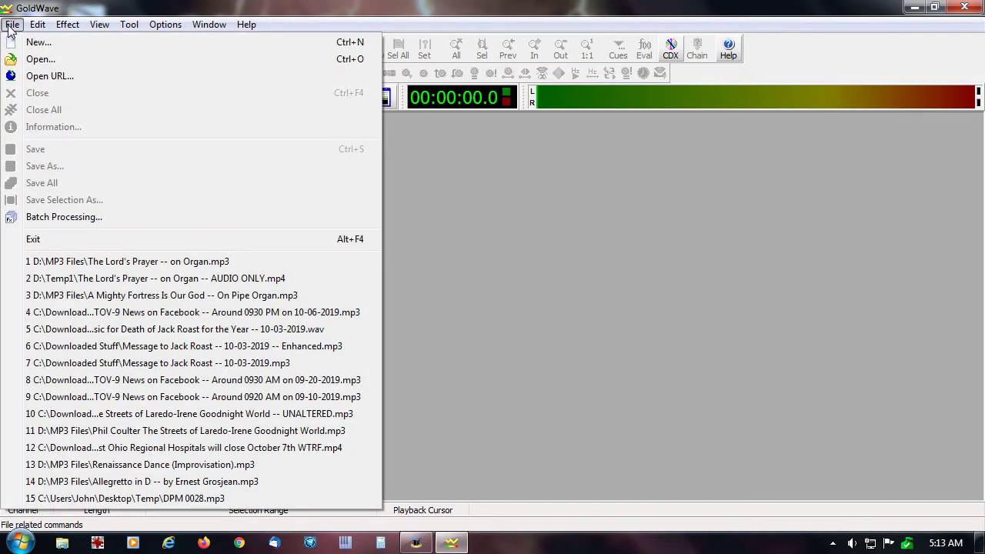
mouse_move(37, 24)
click(123, 6)
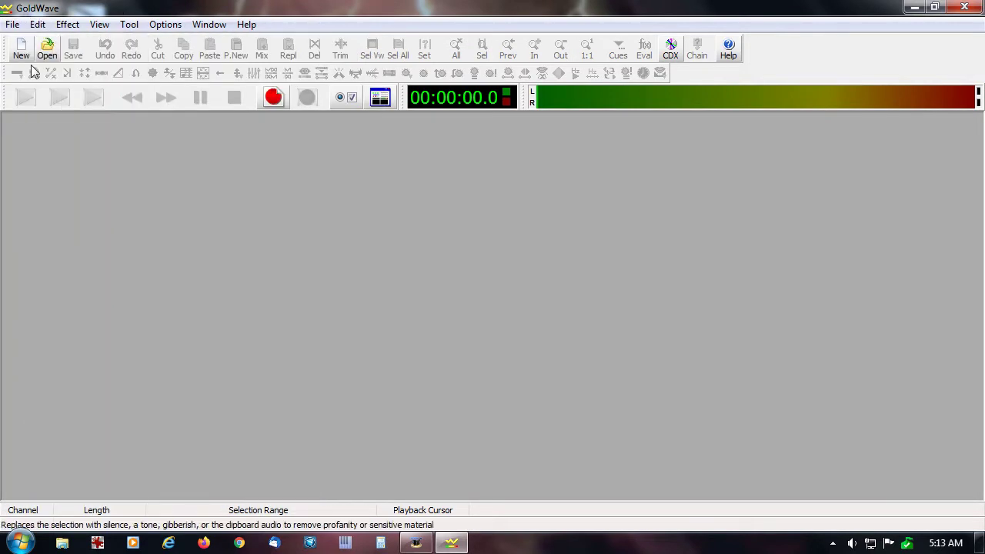
Create a new sound with 2 (stereo) channels, a 44100 sampling rate and an initial file length of 1:00:00.0.
click(22, 51)
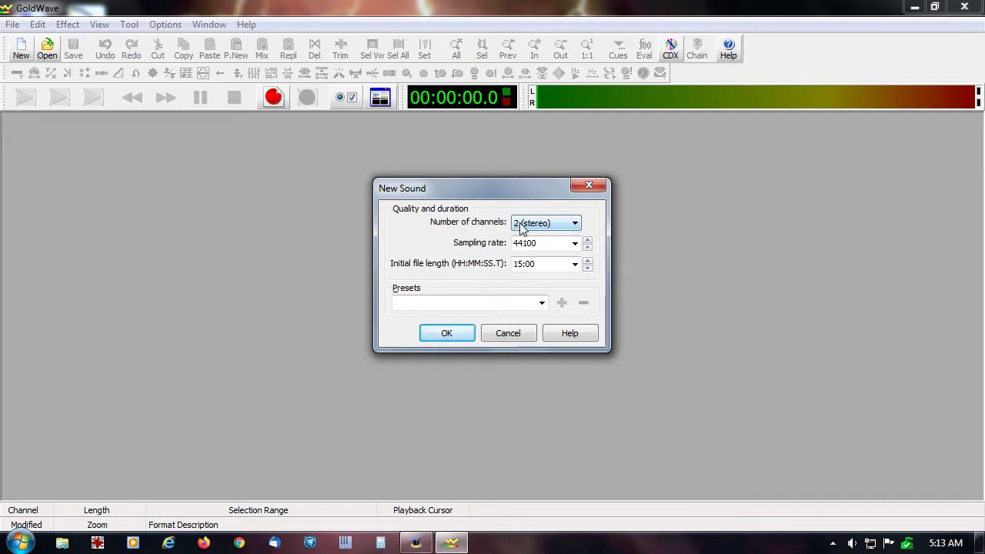
click(576, 224)
click(576, 225)
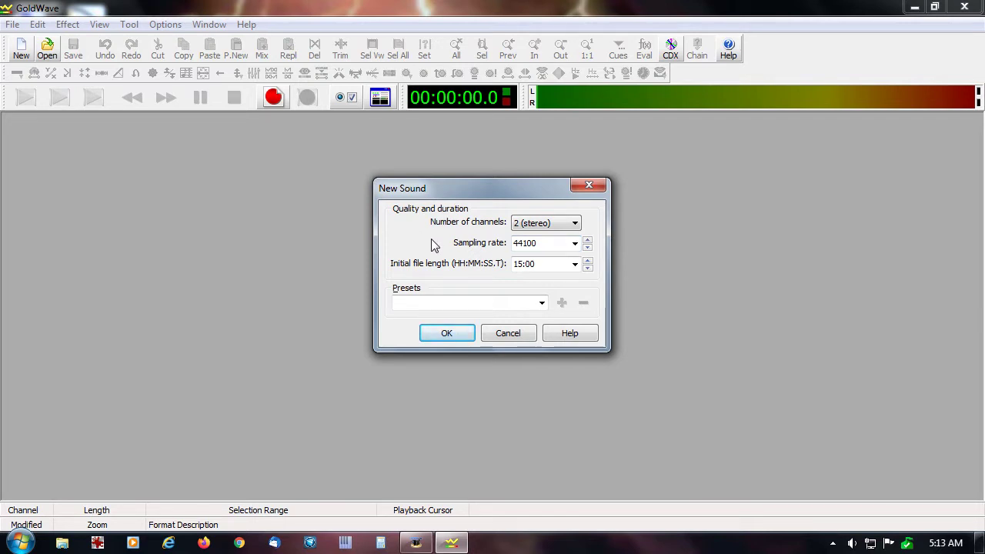
click(575, 244)
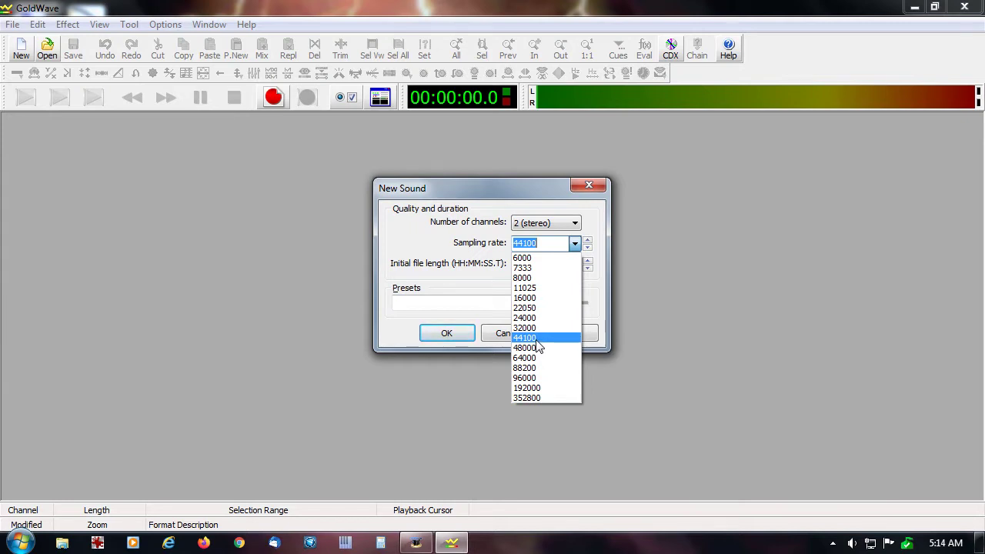
click(602, 217)
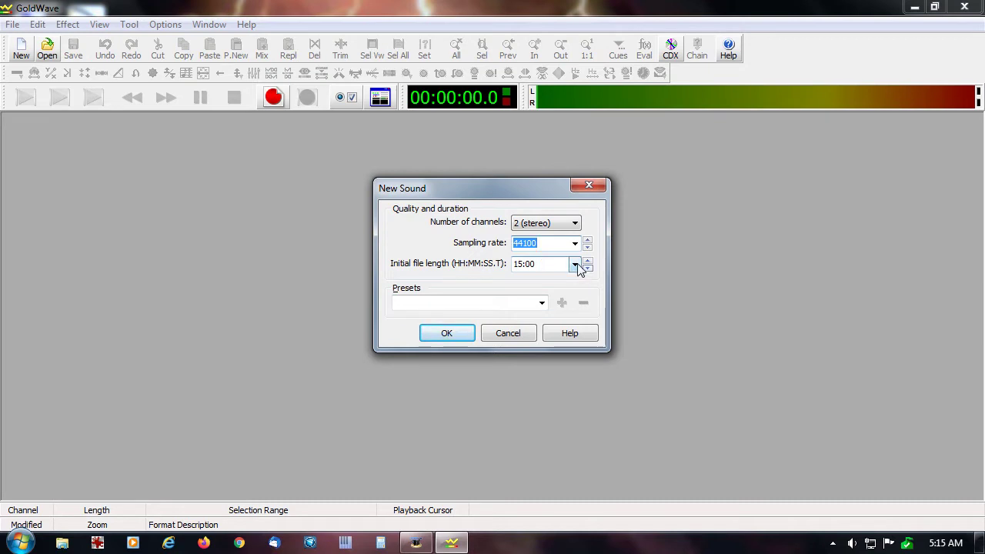
click(574, 264)
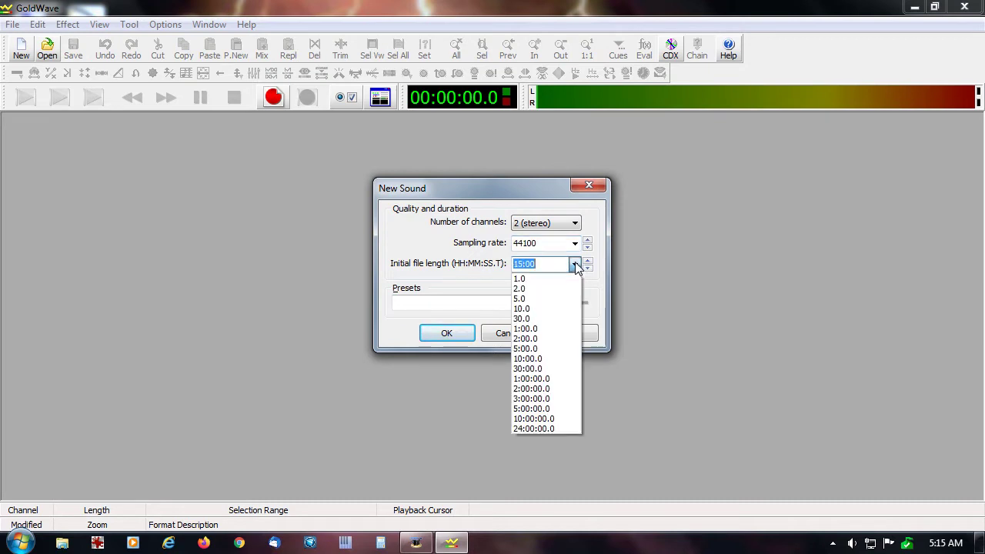
click(559, 378)
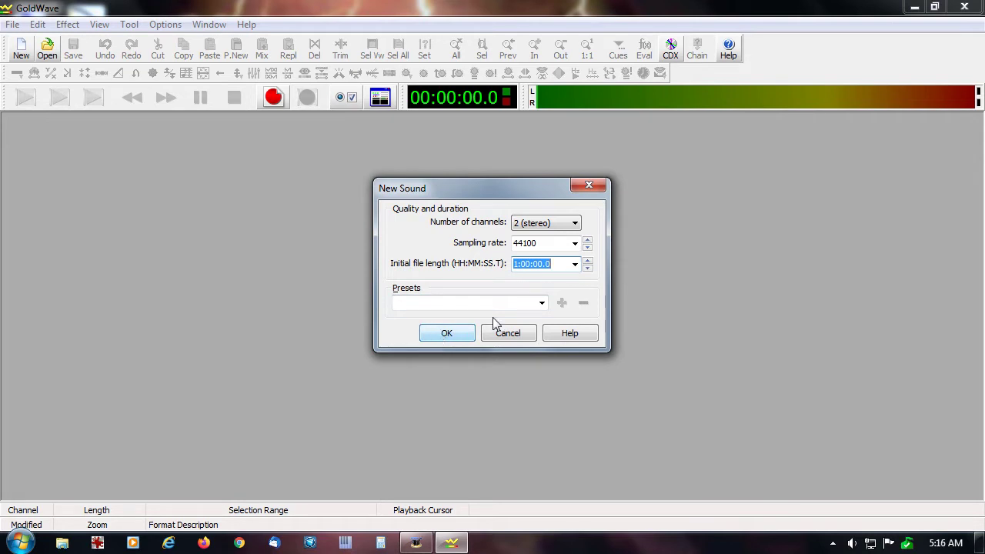
click(543, 303)
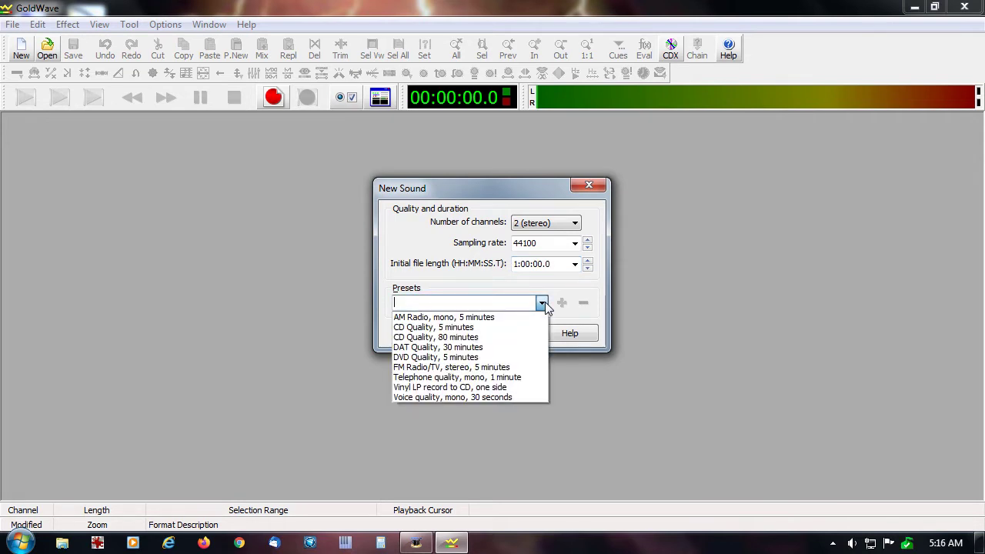
click(504, 286)
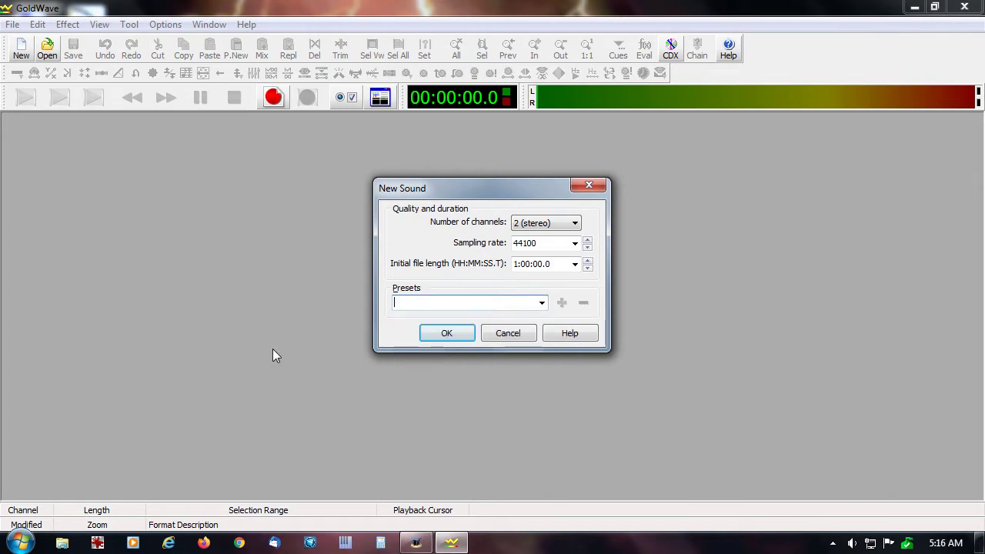
click(543, 303)
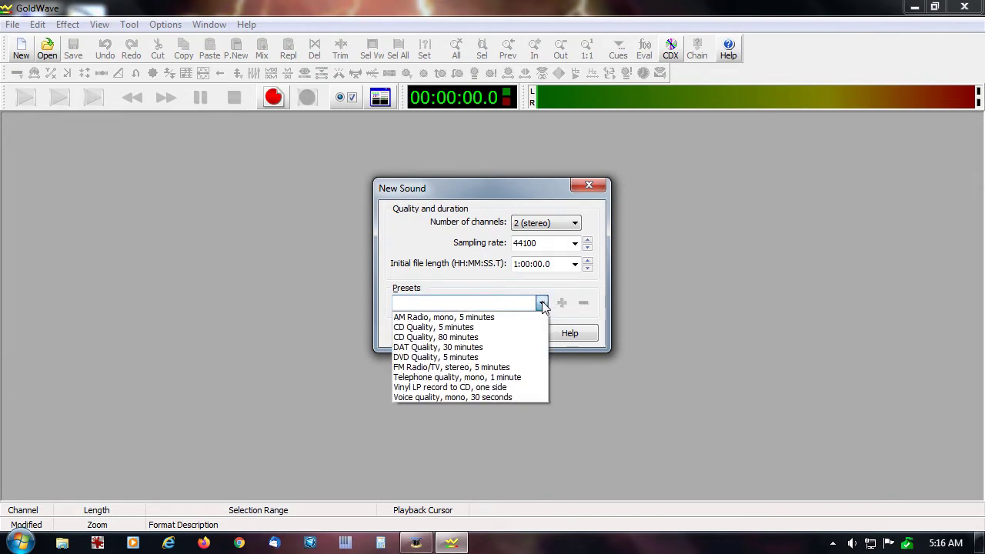
click(469, 284)
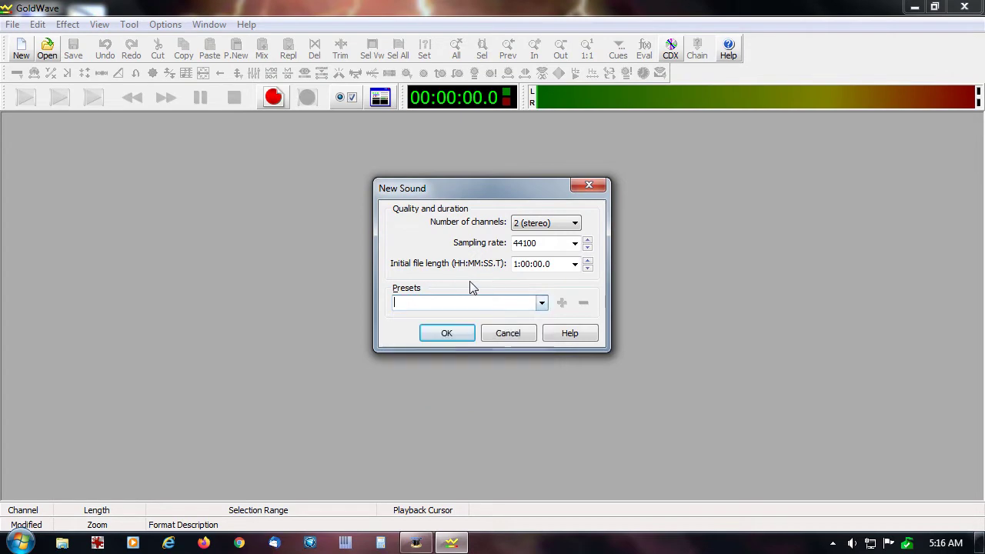
click(452, 336)
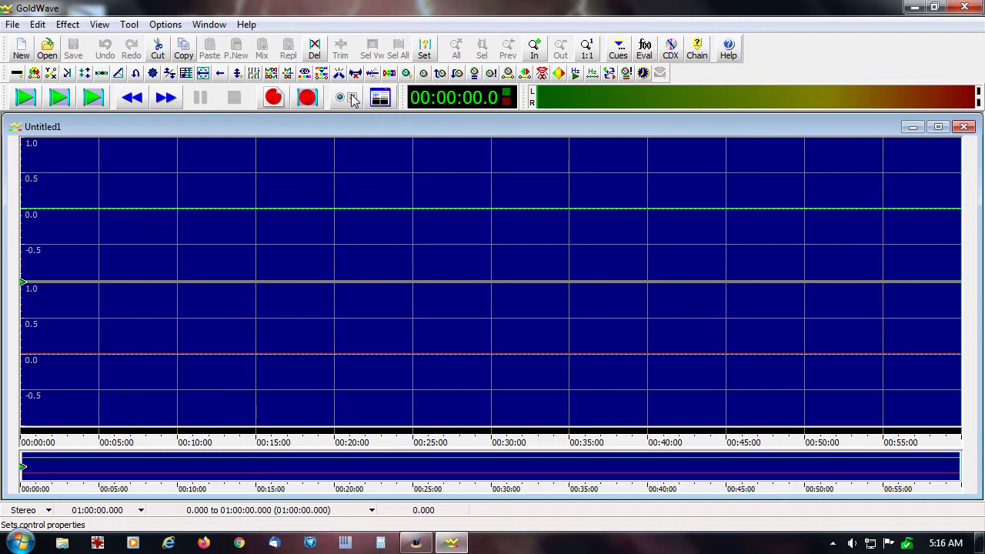
Review the record, visual and device settings in Control Properties, including the available recording devices, without changing anything.
click(350, 97)
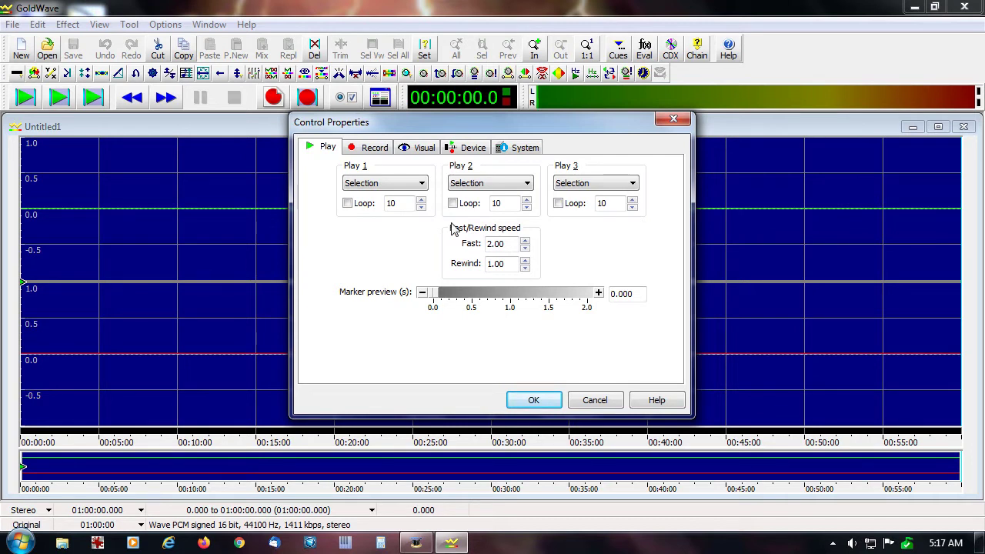
click(367, 151)
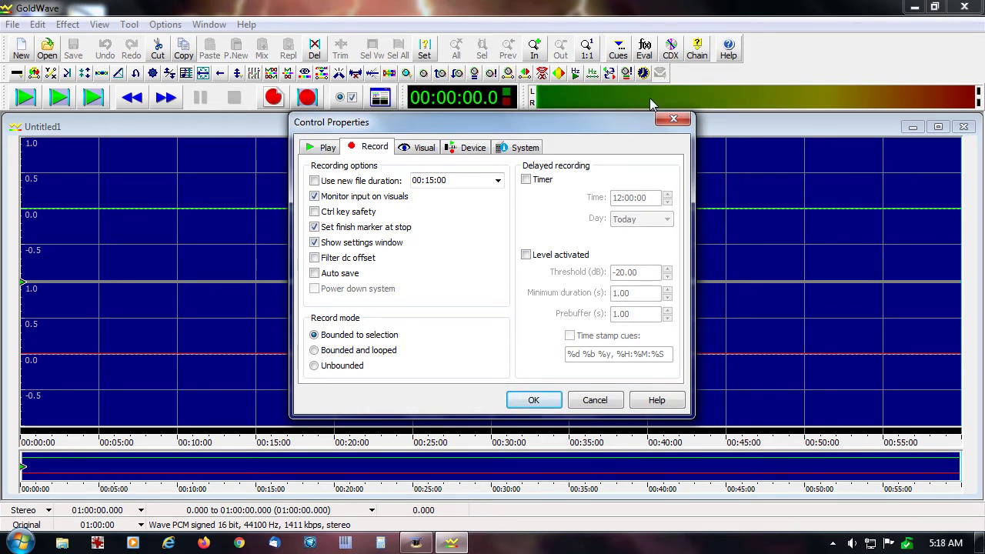
click(420, 151)
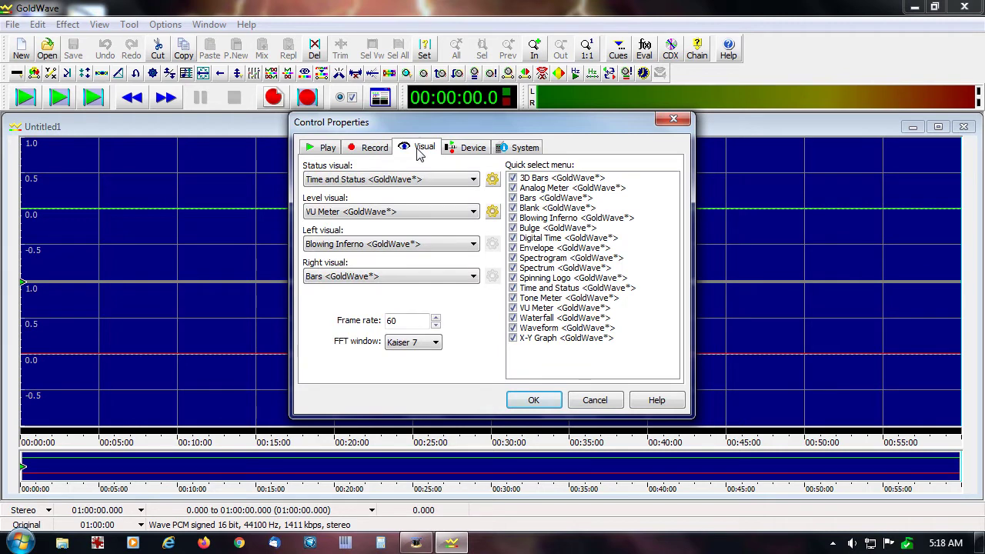
click(468, 157)
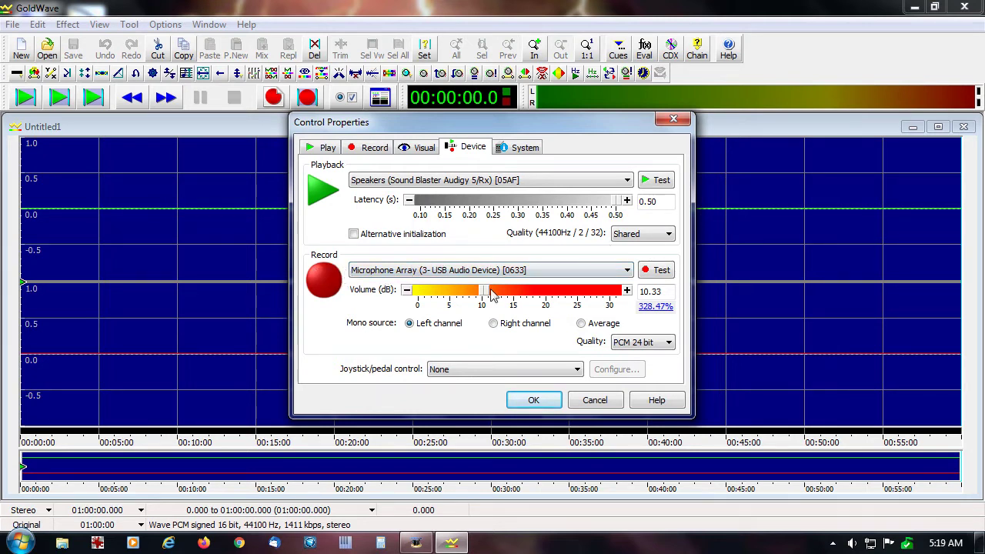
click(628, 273)
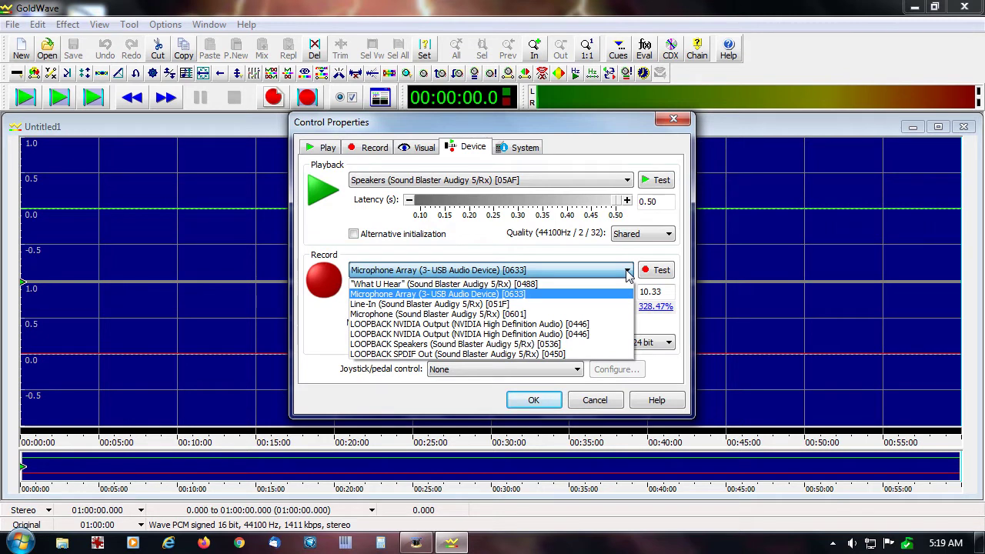
click(462, 257)
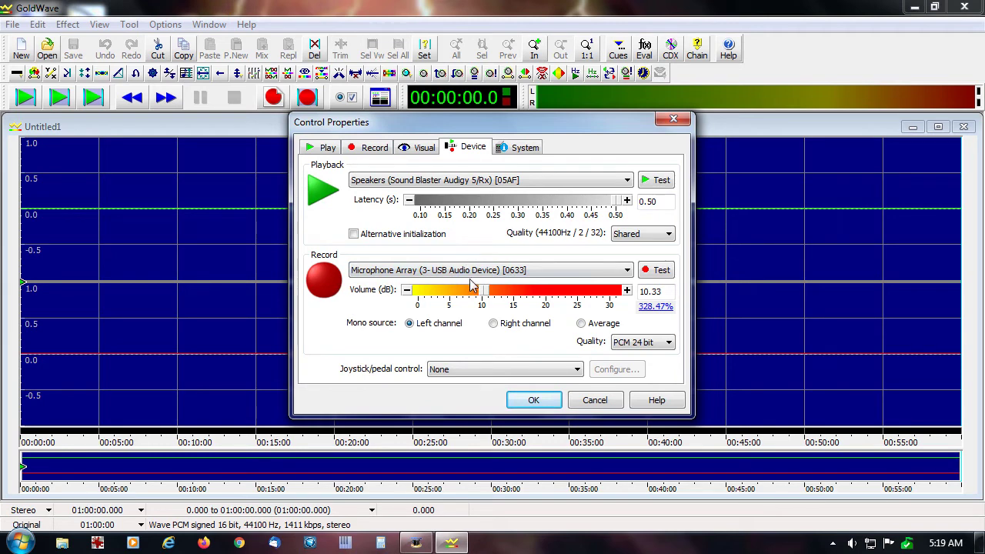
click(600, 401)
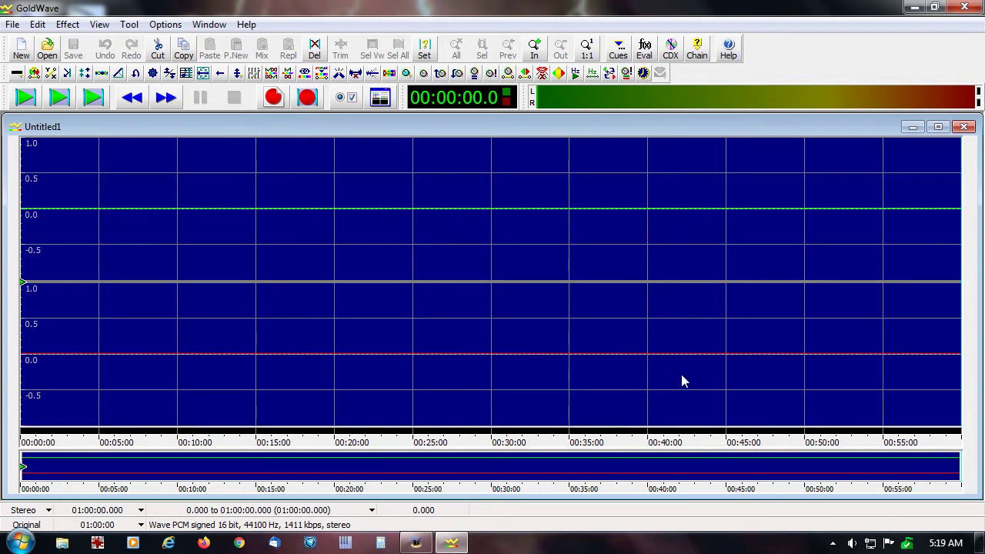
Examine the Windows recording devices and the options for showing disabled and disconnected devices, leaving the settings as they are.
right_click(853, 543)
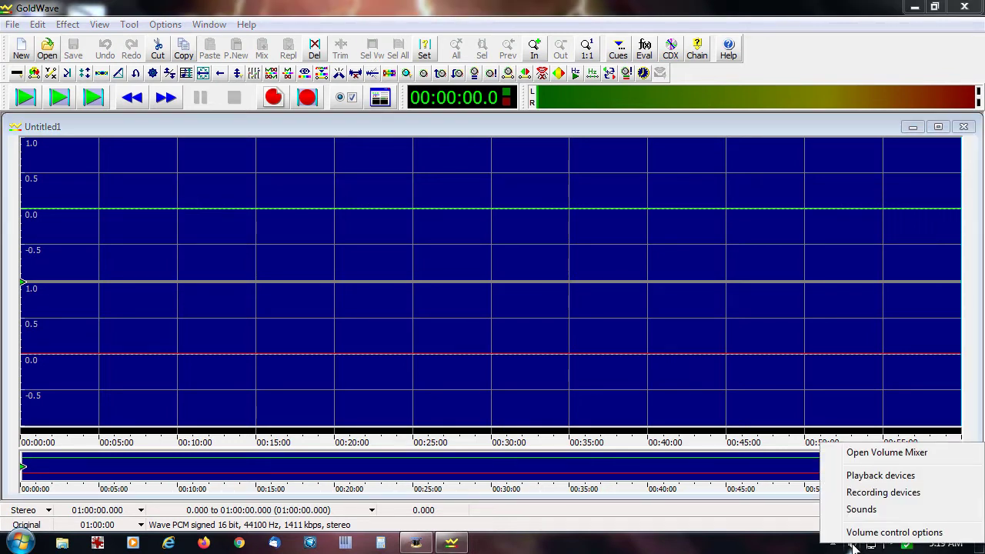
click(866, 493)
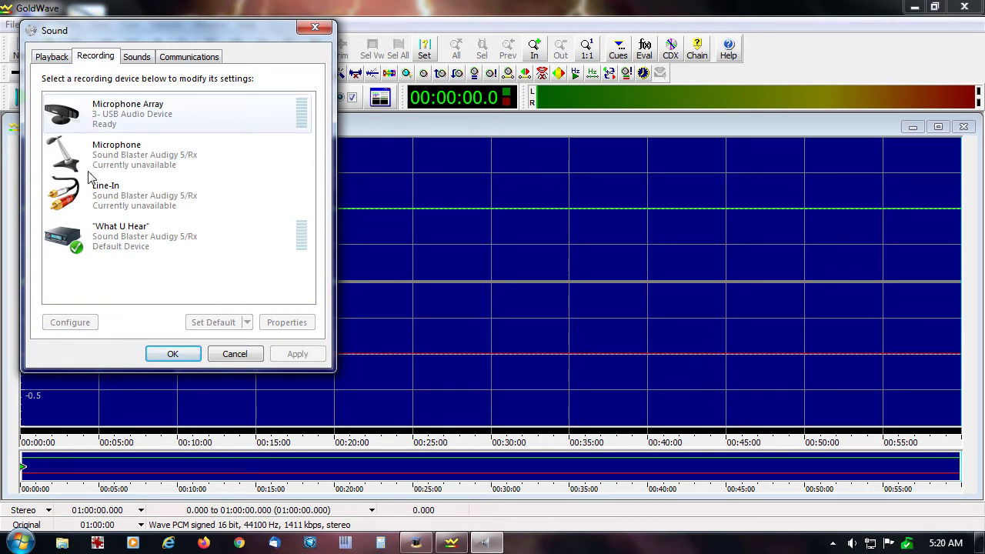
right_click(194, 285)
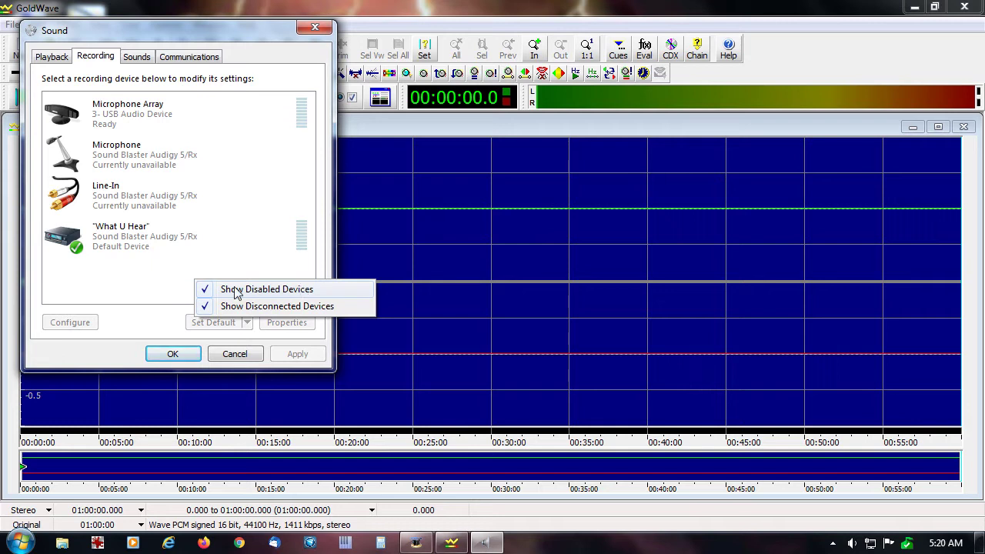
click(164, 293)
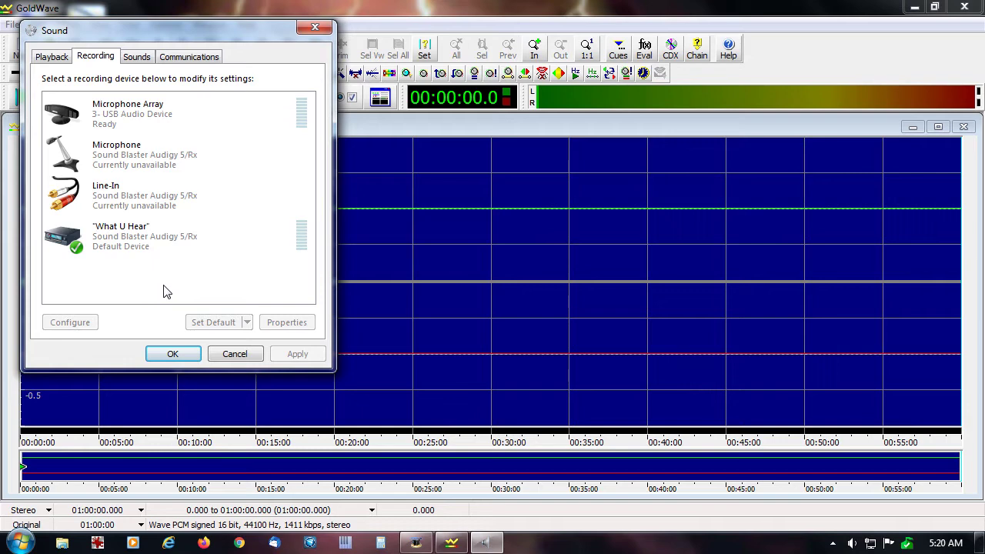
click(235, 354)
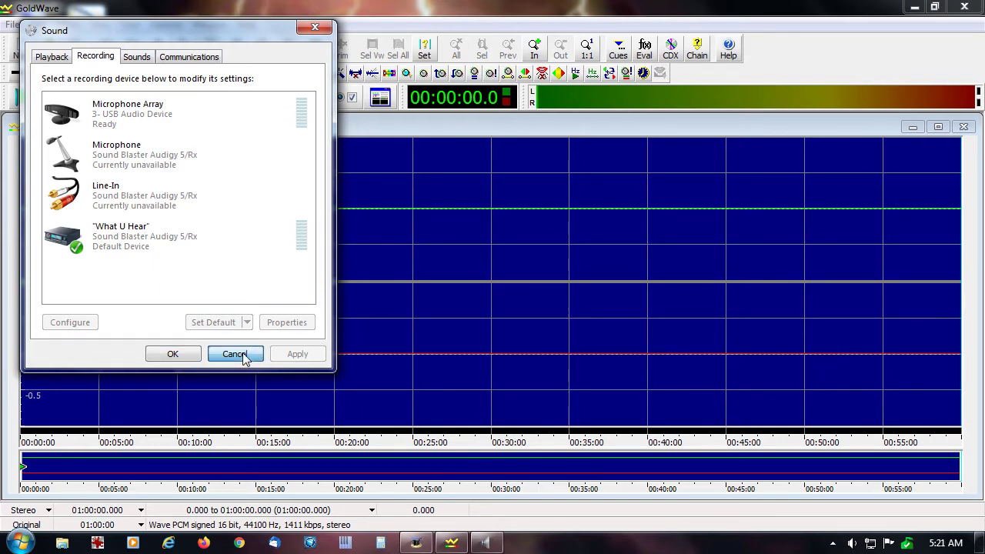
Open the device settings in Control Properties and try Microphone Array recording volumes of 29.32 dB and 0.00 dB, ending at 9.73 dB.
click(346, 98)
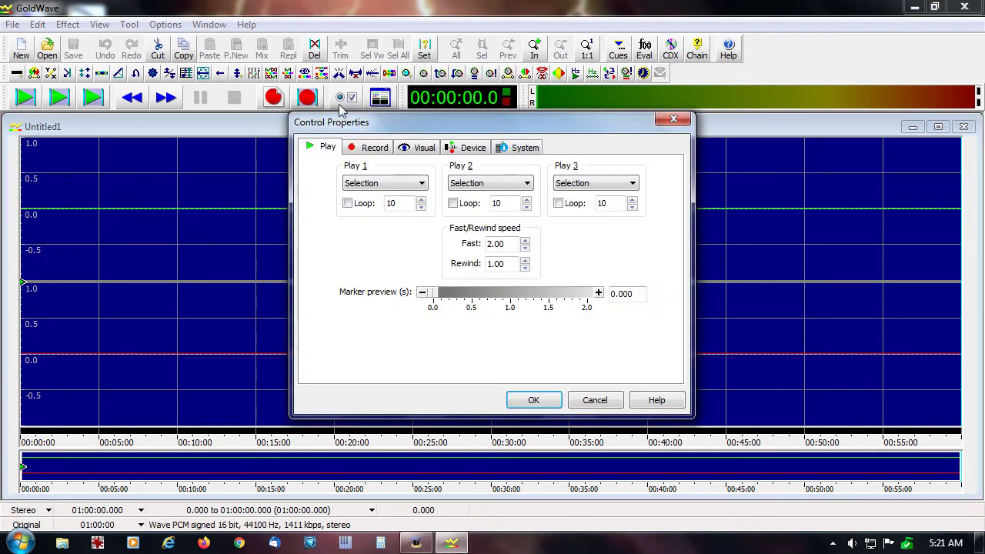
click(467, 148)
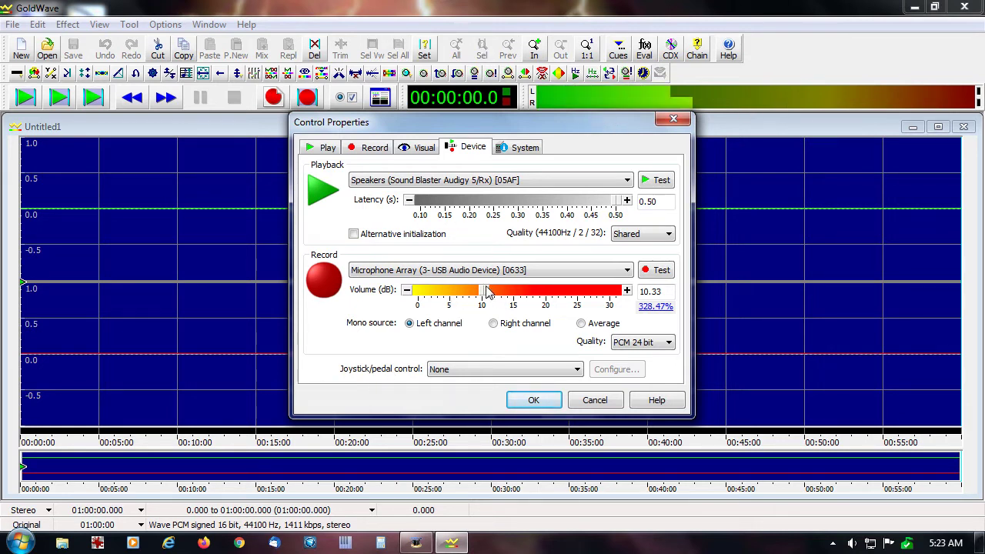
drag(486, 294, 608, 292)
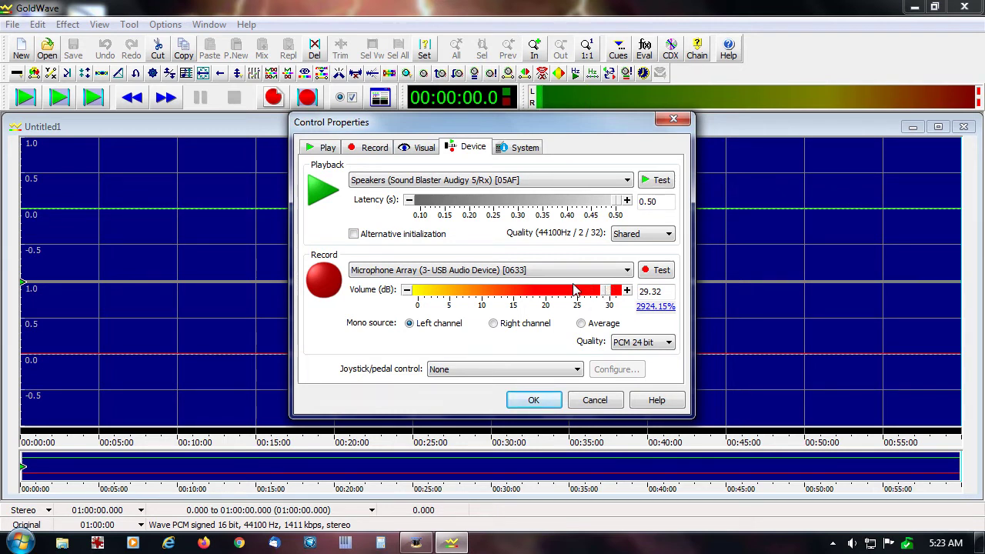
click(612, 296)
drag(613, 295, 418, 305)
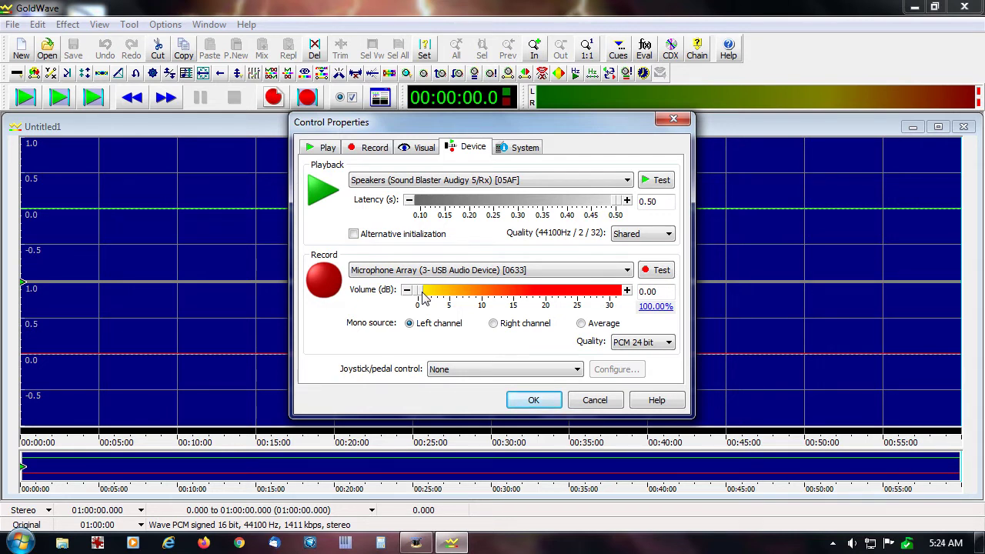
drag(422, 293, 481, 292)
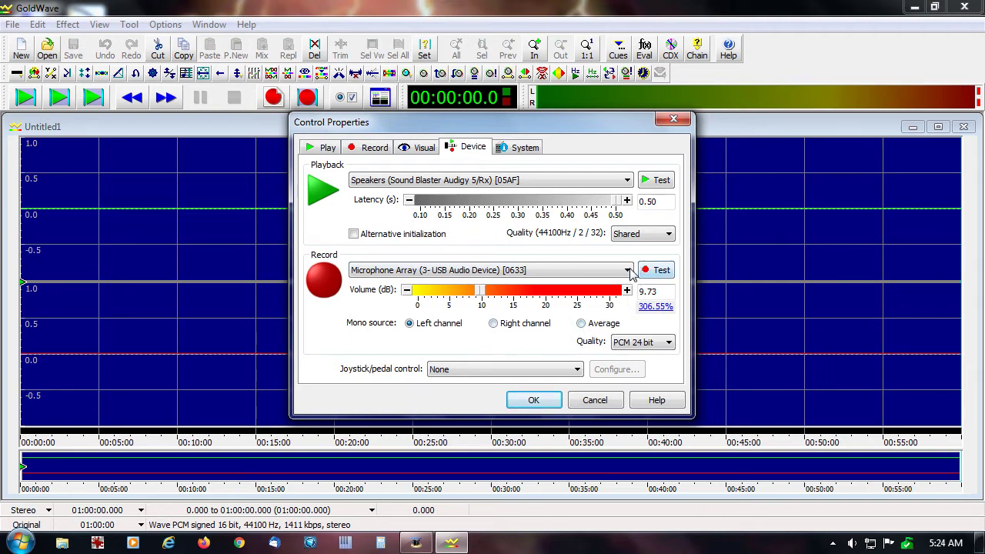
Switch the recording device to "What U Hear" (Sound Blaster Audigy 5/Rx) and back to Microphone Array (3- USB Audio Device).
click(628, 271)
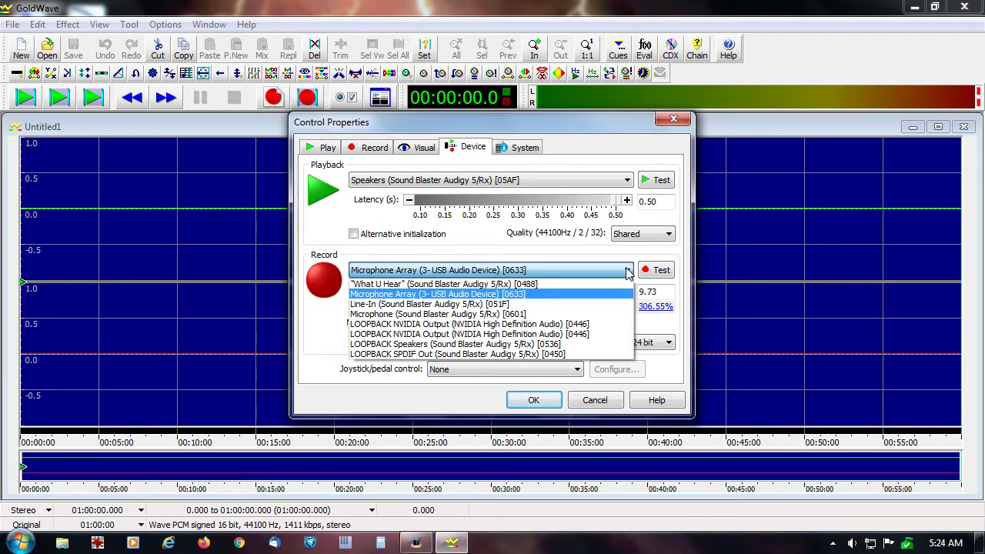
click(580, 287)
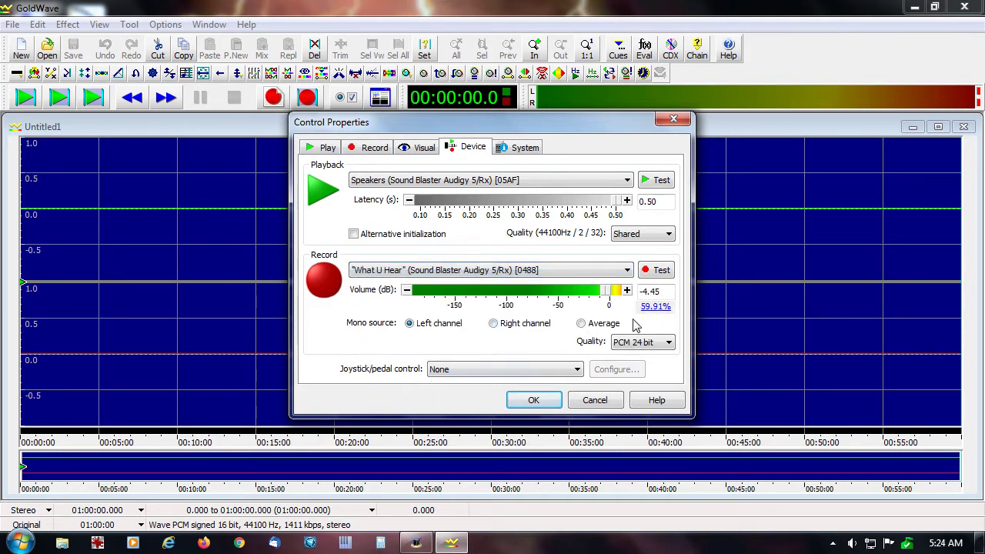
click(628, 271)
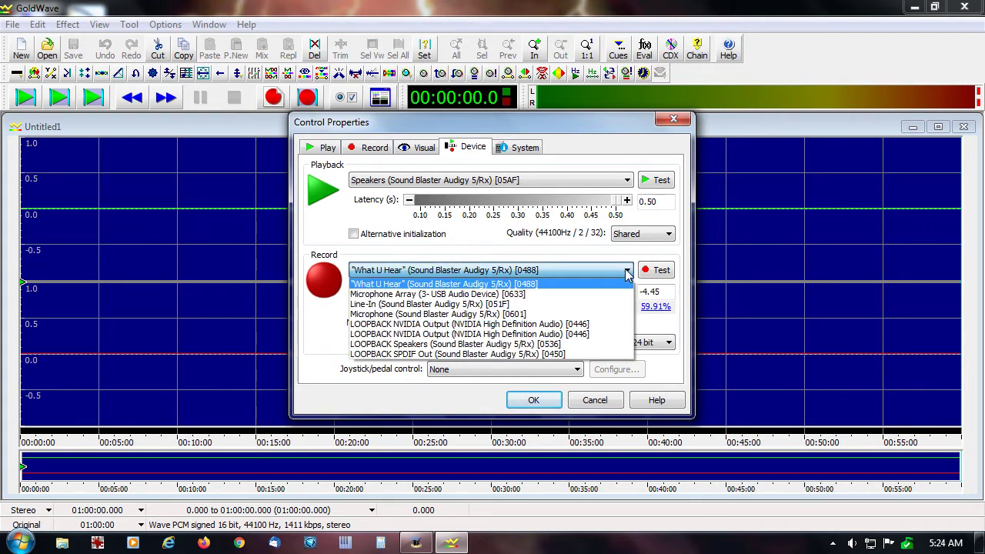
click(512, 294)
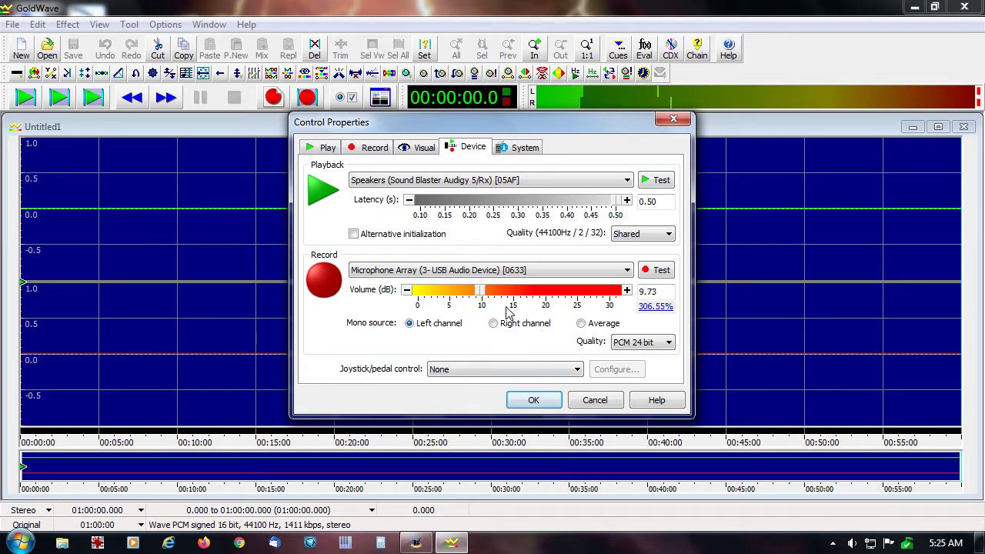
Set the Microphone Array recording volume to about 14.78 dB and accept the Control Properties.
drag(485, 295, 514, 299)
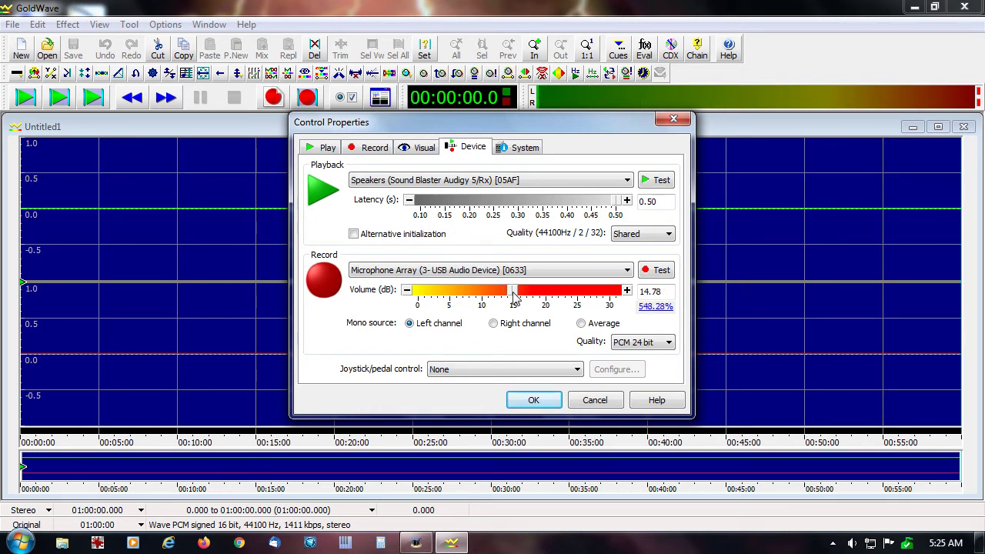
click(533, 401)
click(528, 401)
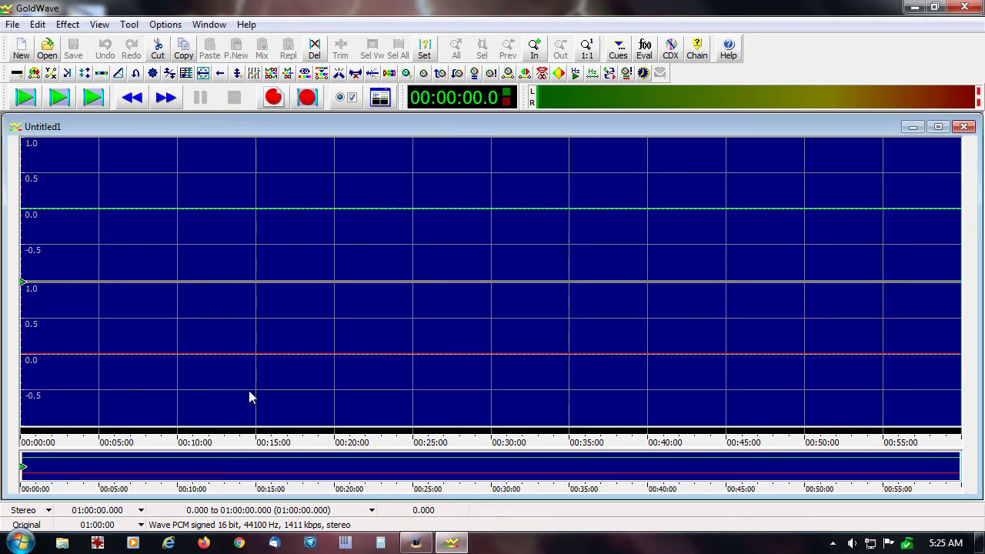
Record about 20 seconds of audio into the one-hour sound, stop, and trim away everything outside the recorded selection.
click(307, 100)
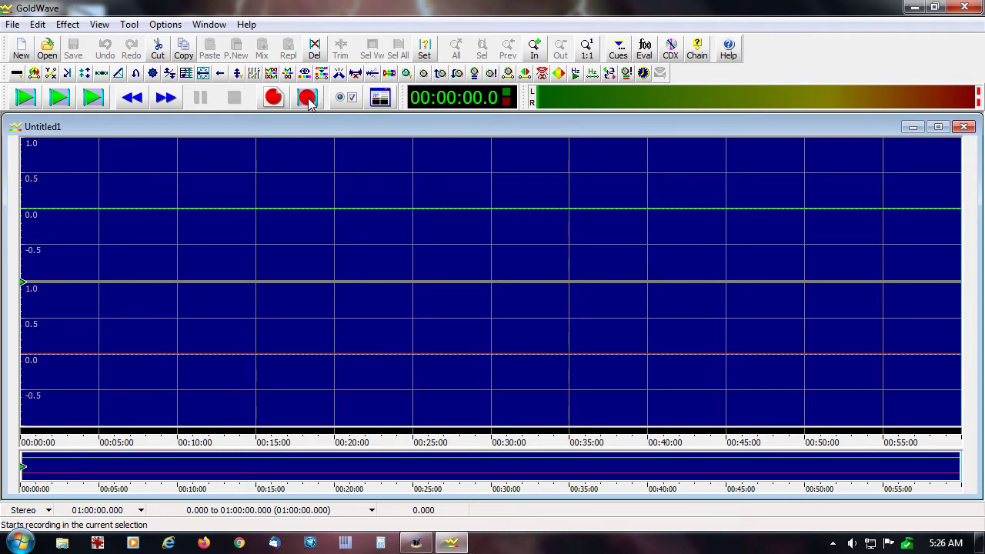
click(308, 100)
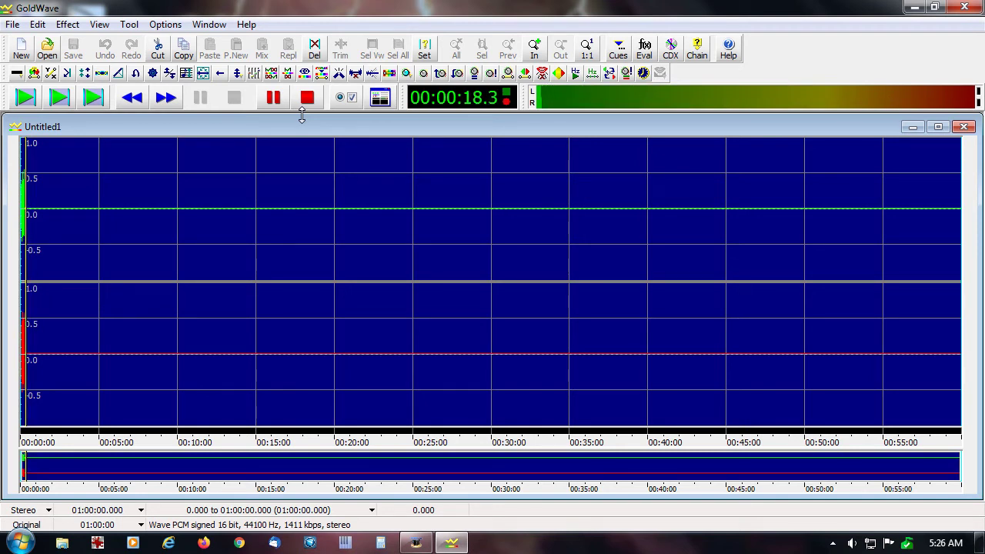
click(307, 99)
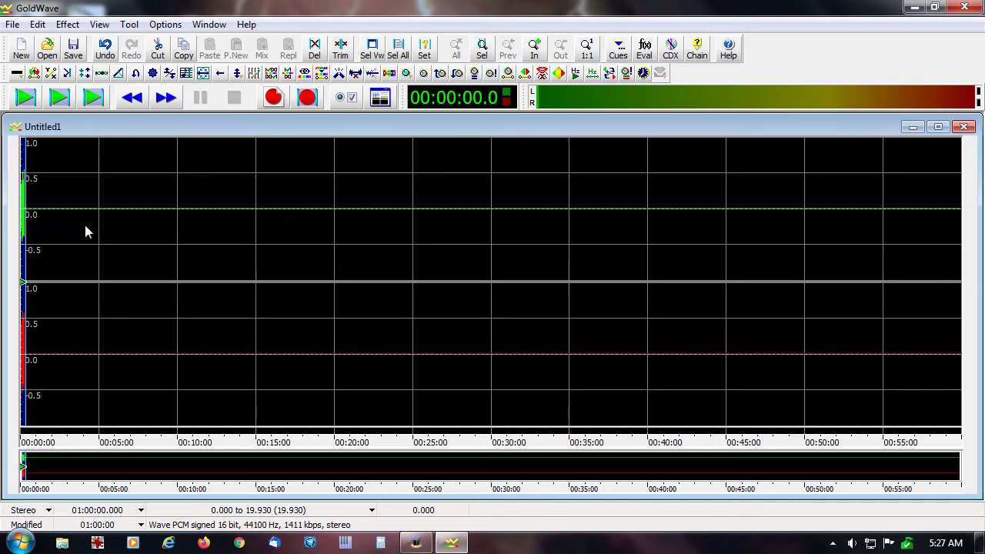
click(39, 25)
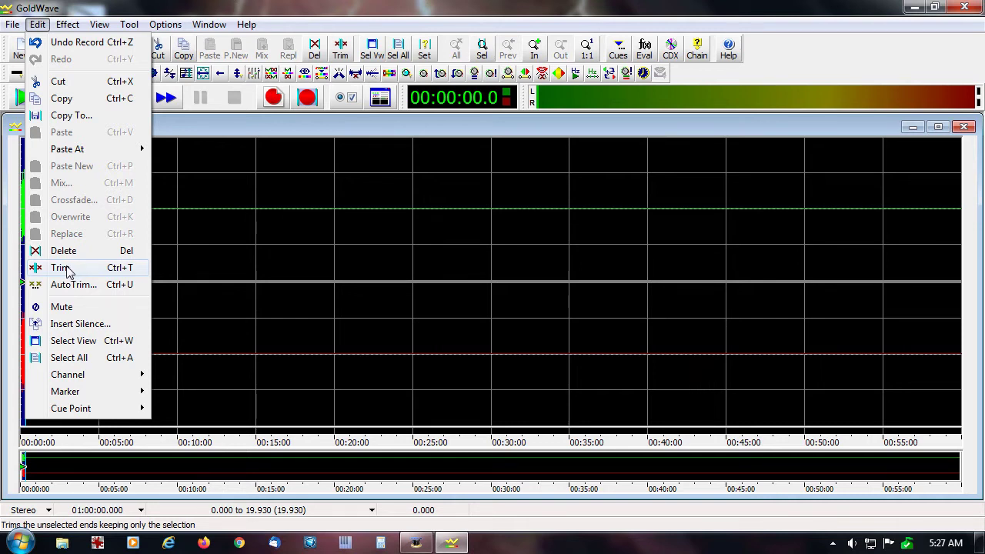
click(66, 268)
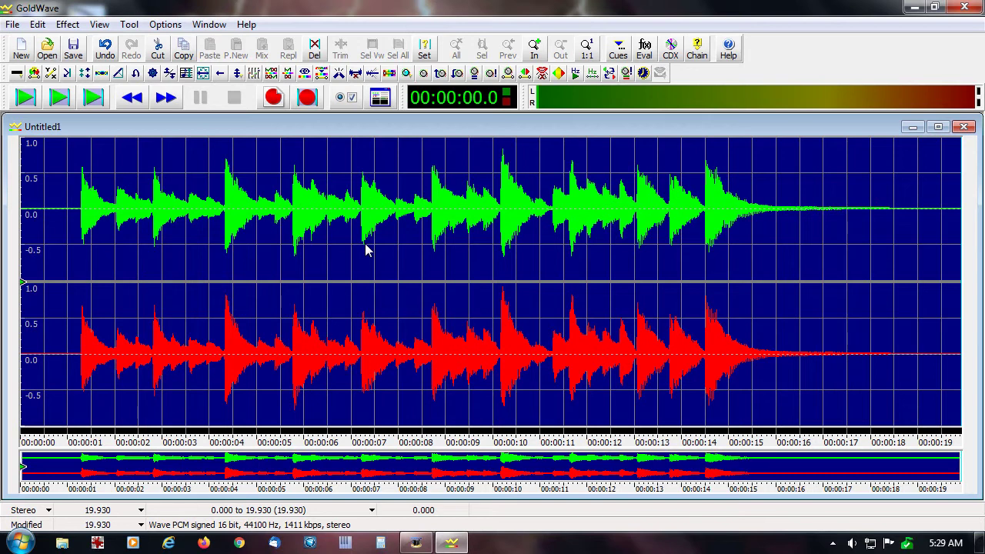
Save the recording as Test 1 in the Downloaded Stuff folder on Drive C, as Wave (*.wav) with PCM signed 16 bit, stereo.
click(12, 24)
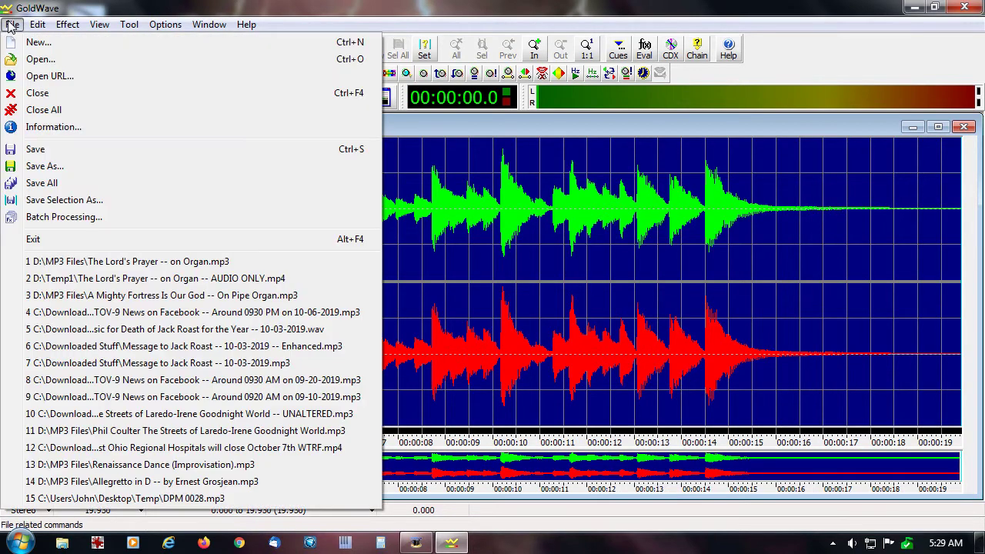
click(53, 167)
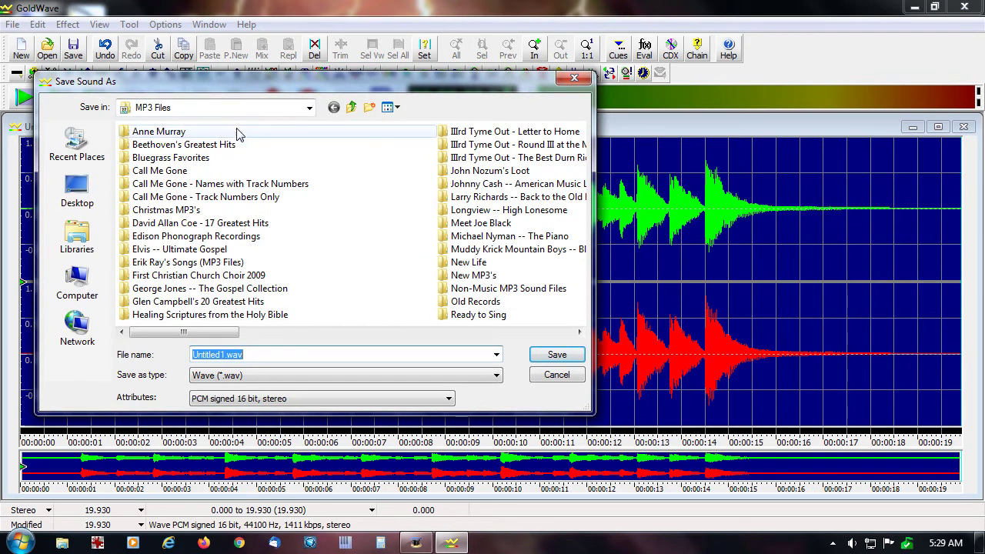
click(310, 109)
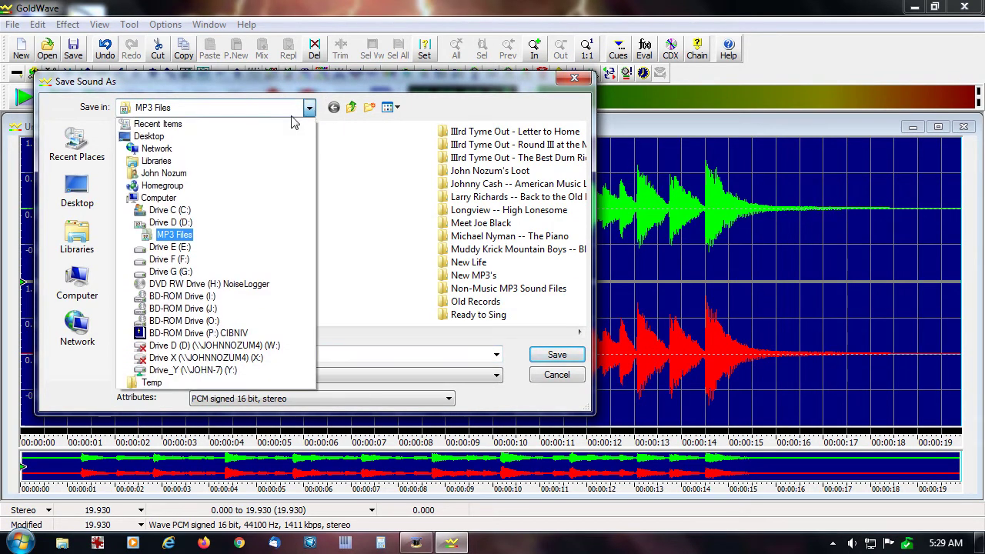
click(179, 216)
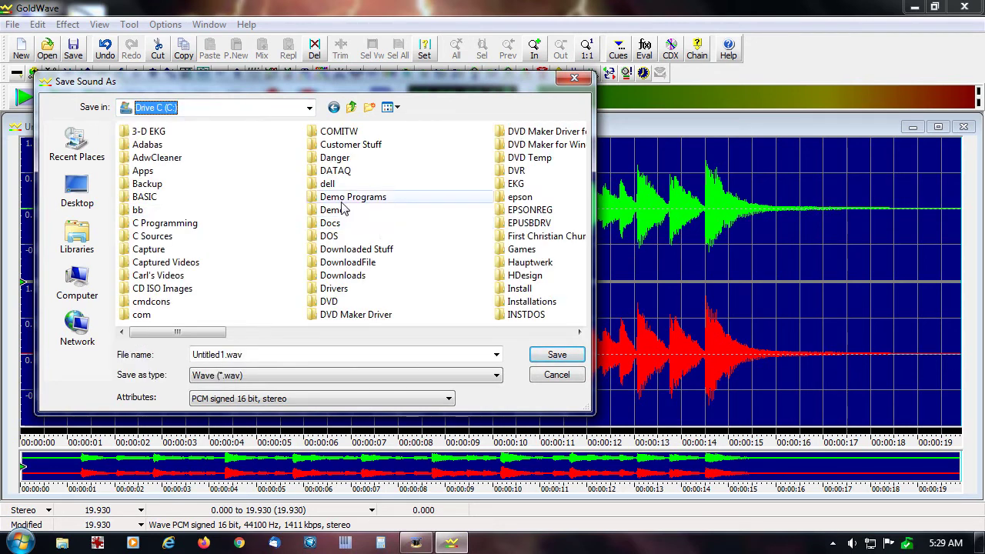
double_click(356, 249)
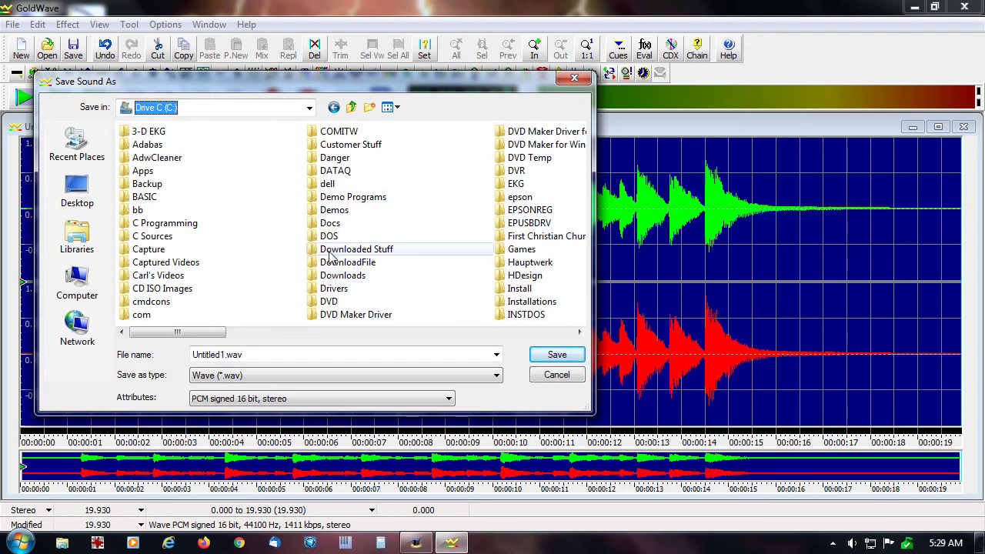
double_click(284, 354)
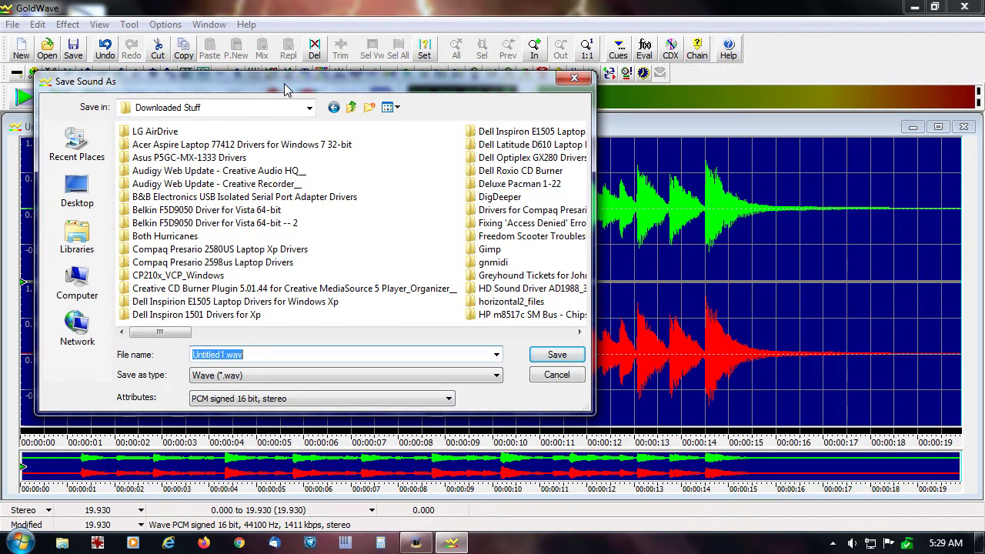
text(Test 1)
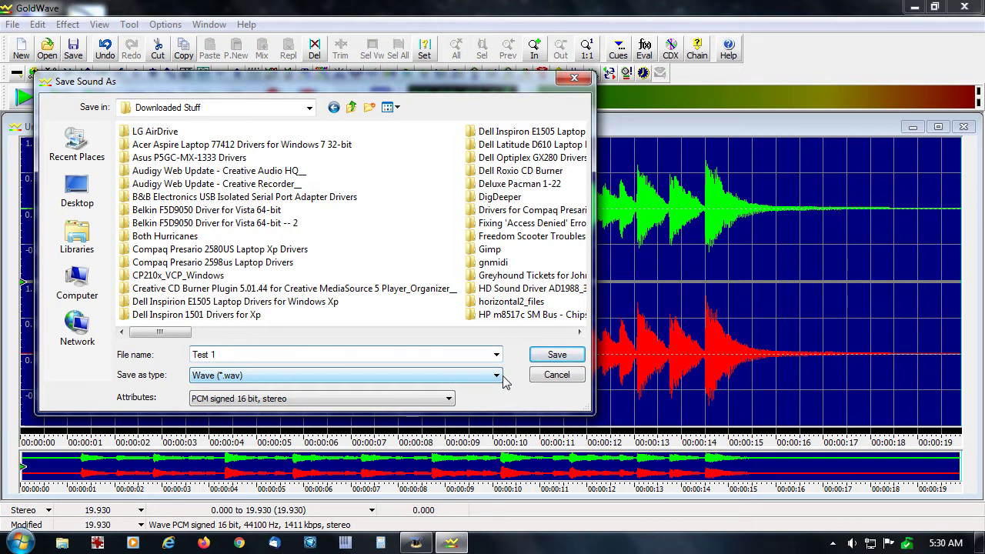
key(Tab)
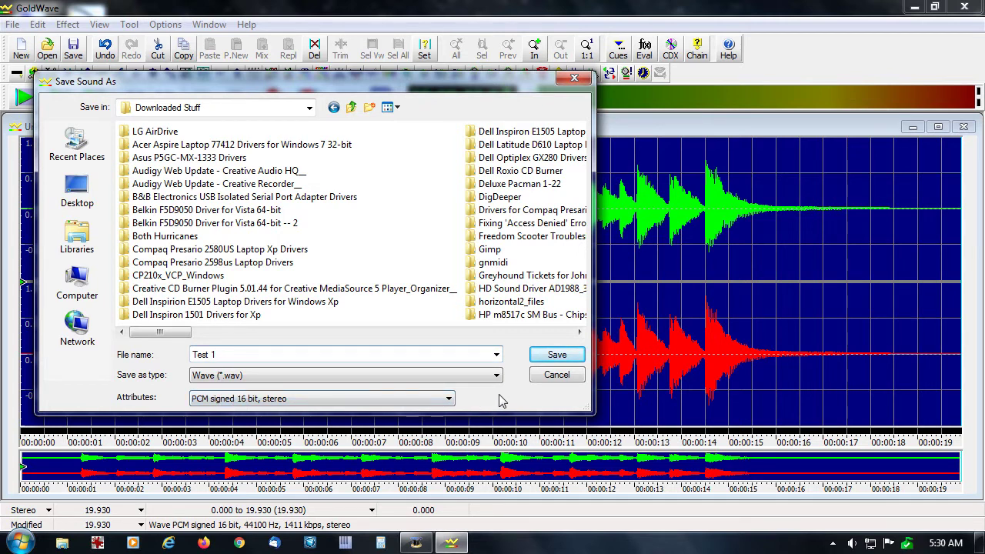
click(557, 355)
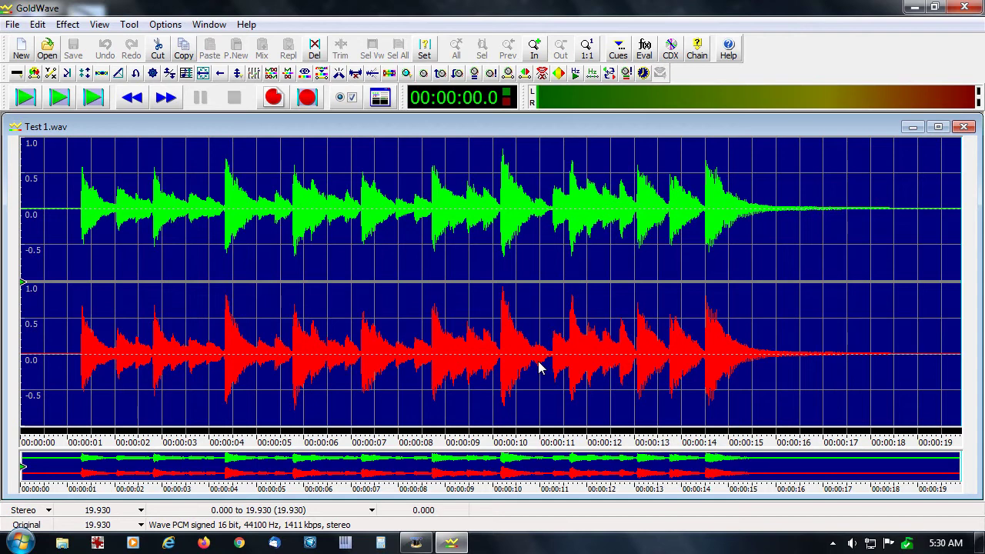
Apply a Change Volume effect of 0.80 dB to the whole recording and undo it.
click(35, 25)
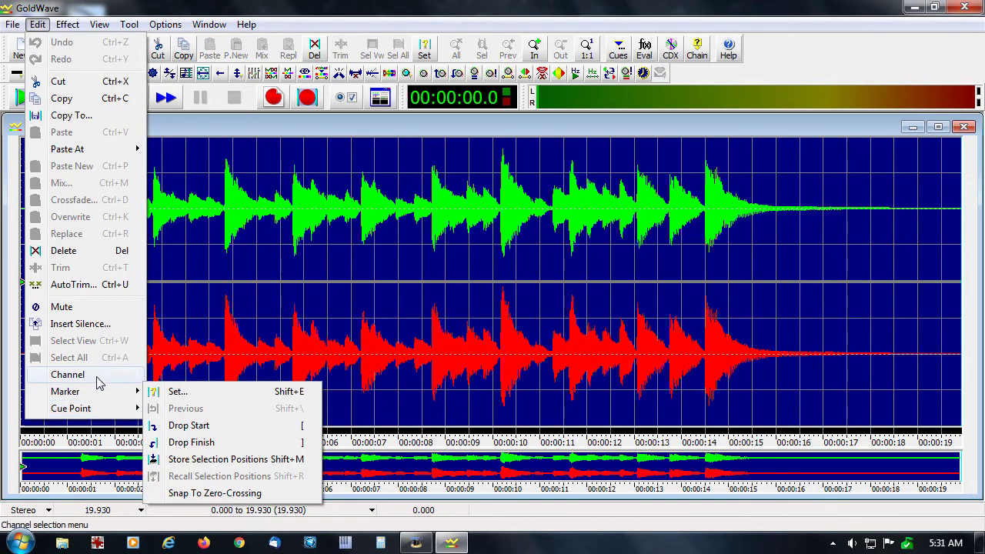
mouse_move(68, 25)
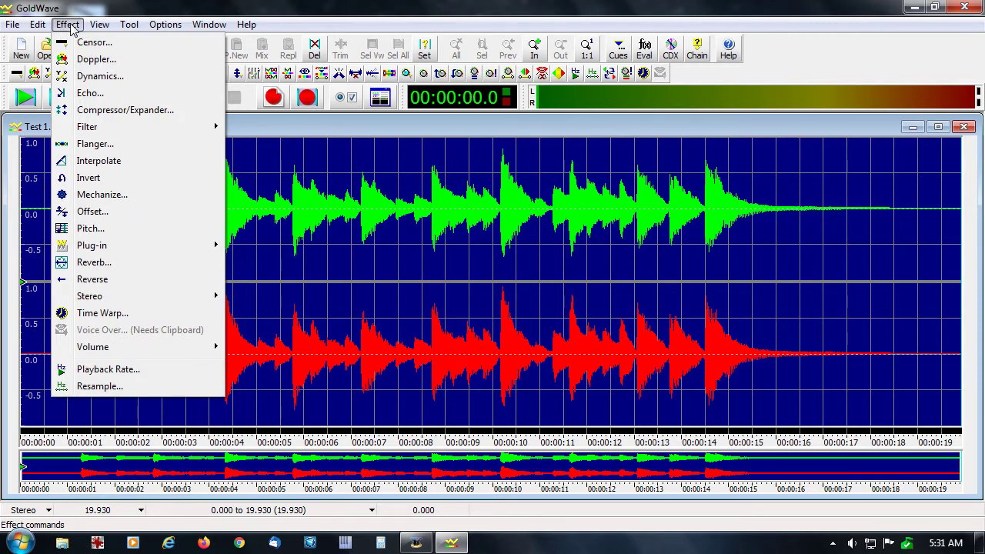
mouse_move(114, 351)
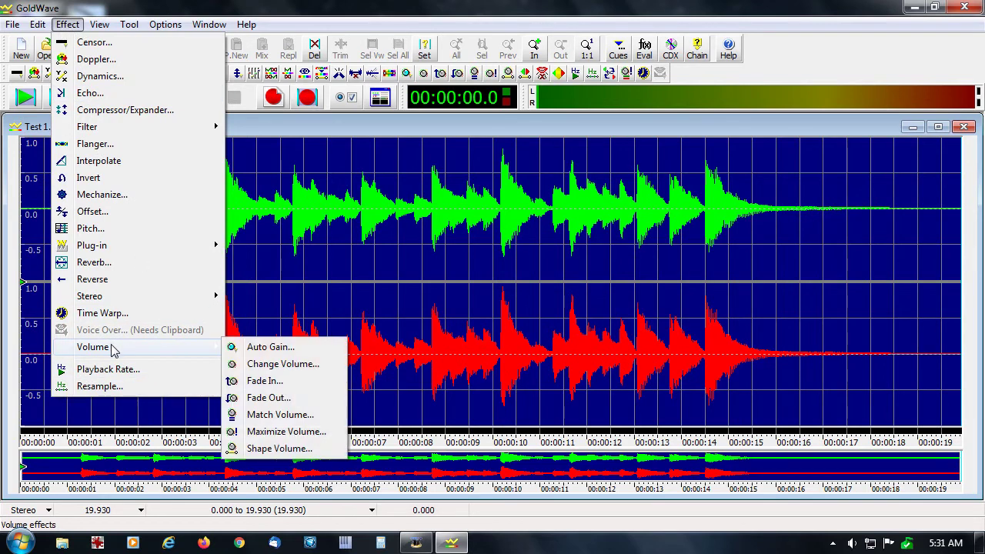
click(260, 366)
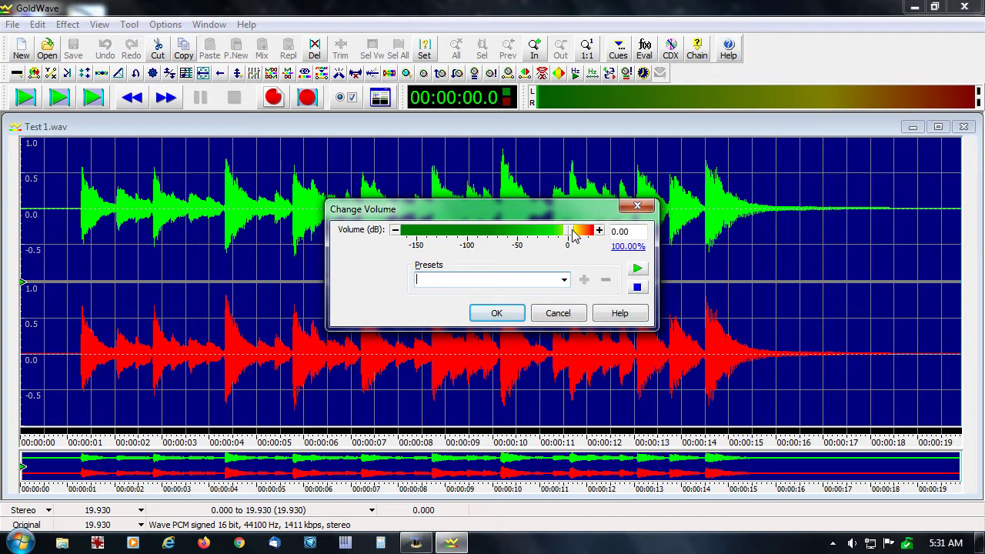
click(573, 233)
drag(574, 234, 570, 235)
click(396, 231)
click(395, 231)
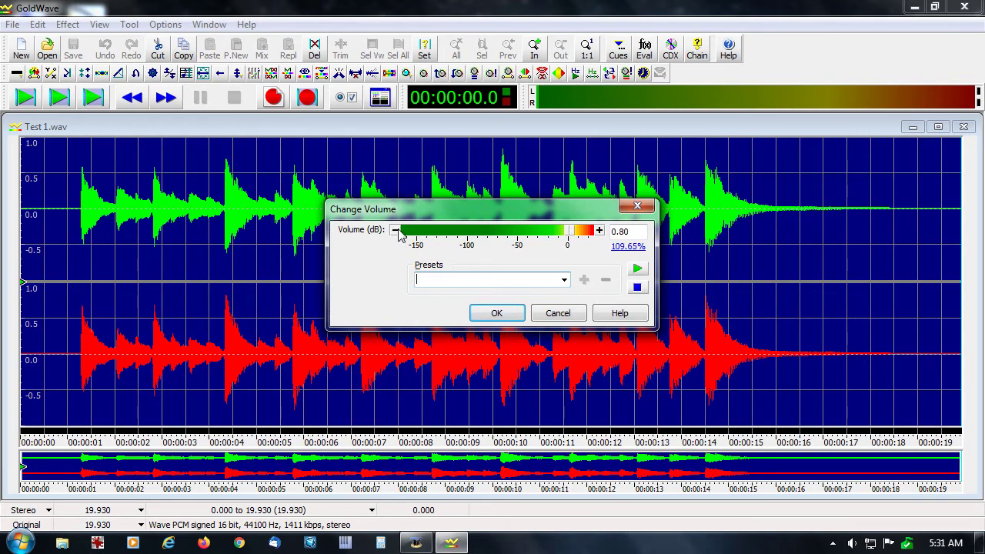
click(496, 315)
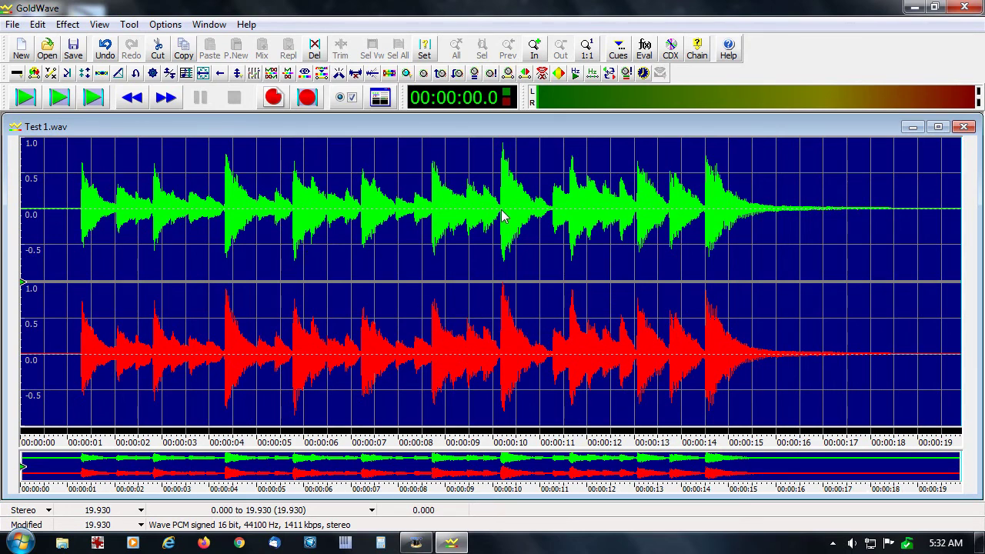
key(ctrl+z)
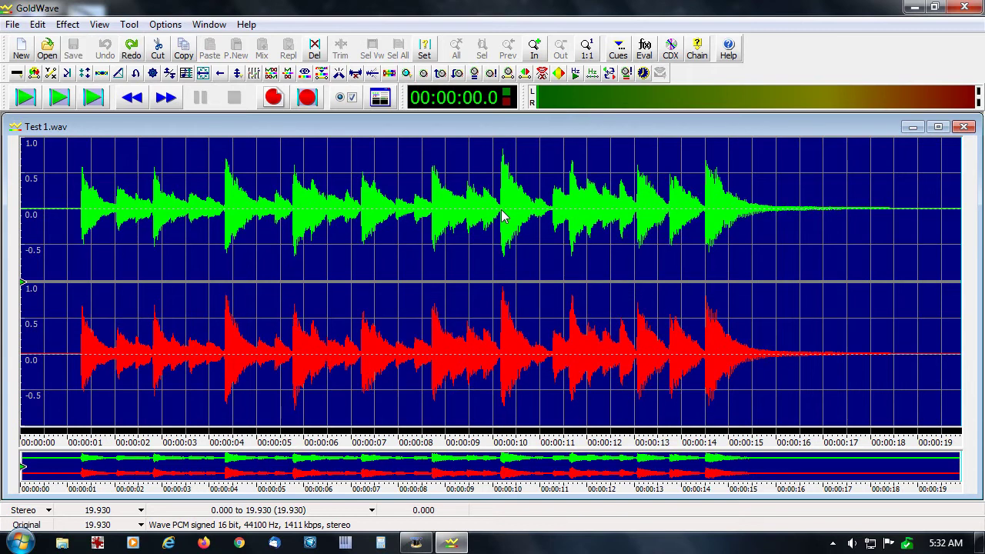
click(38, 25)
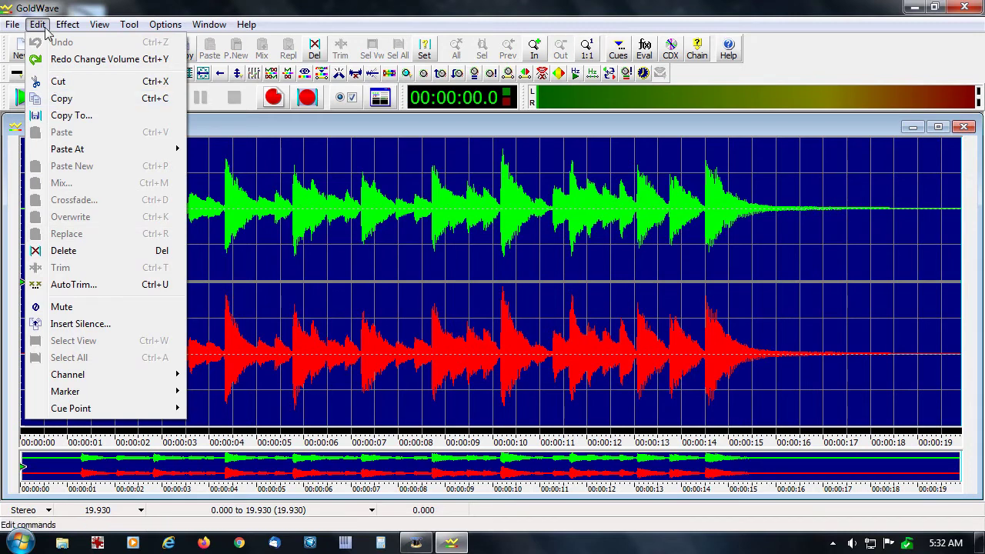
mouse_move(73, 23)
mouse_move(143, 347)
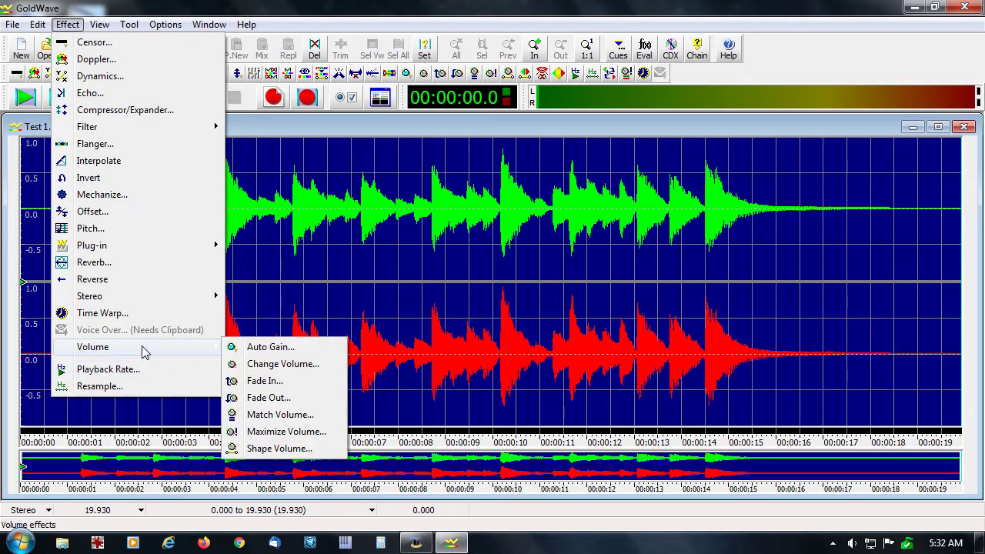
click(253, 366)
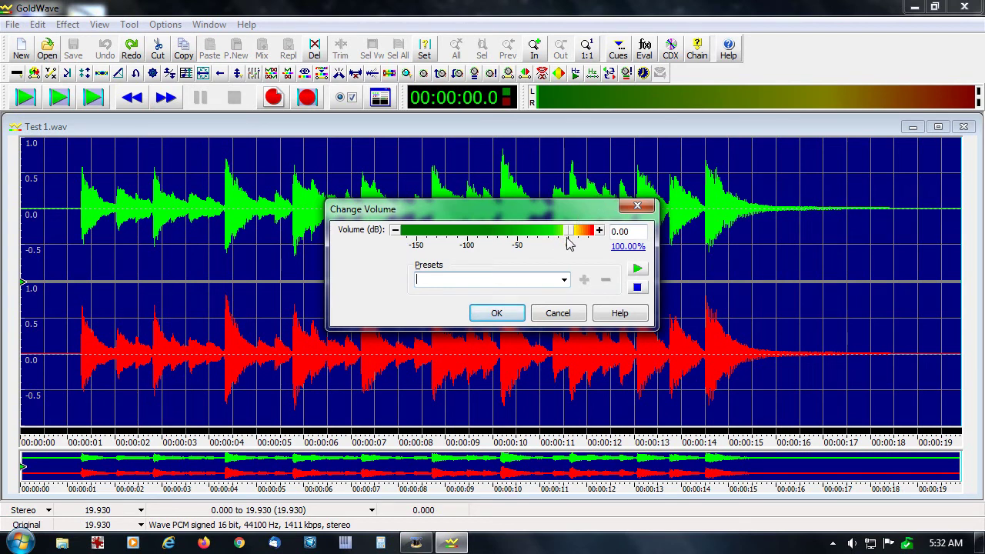
click(558, 313)
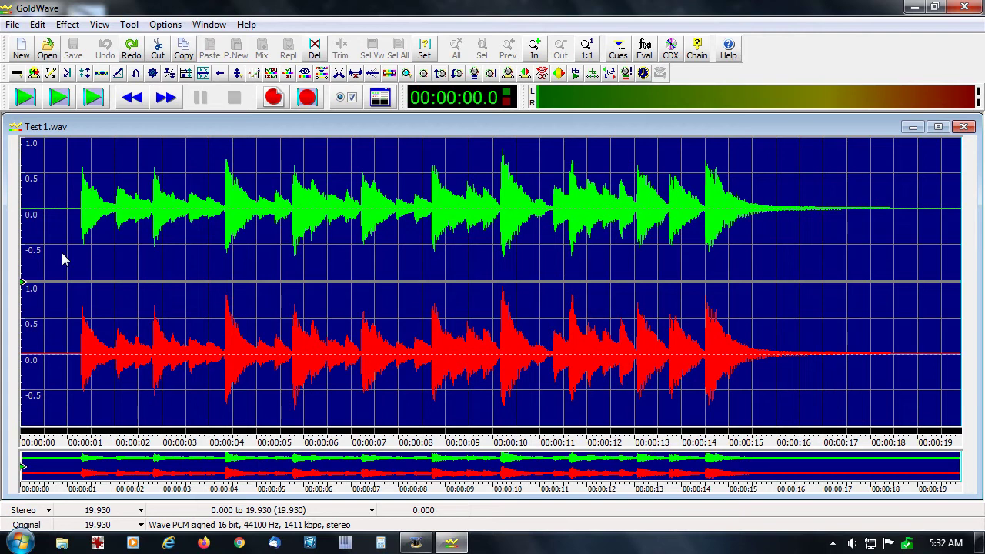
Cut about the first 1.22 seconds of silence before the first note, and select and play the whole remaining recording.
drag(62, 258, 3, 261)
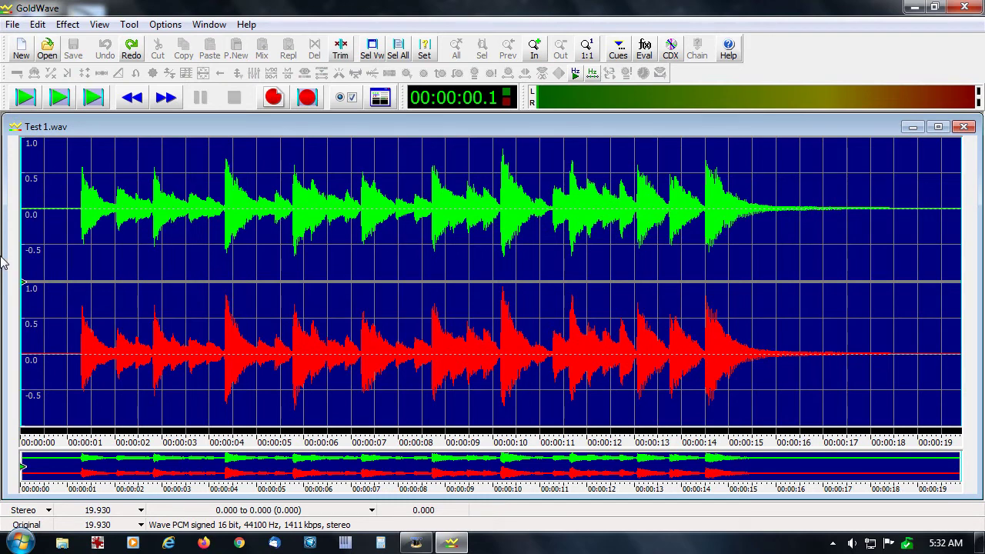
drag(2, 263, 76, 282)
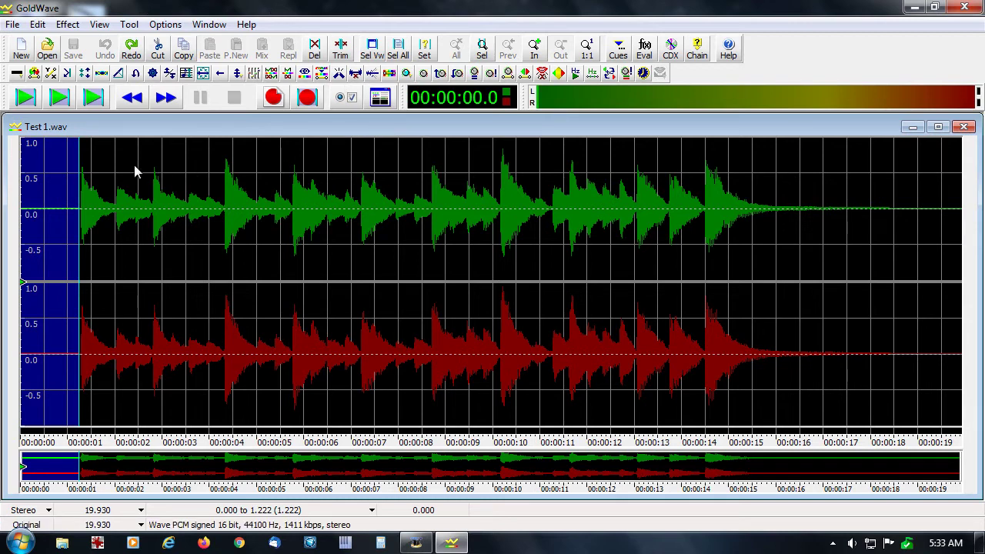
click(157, 50)
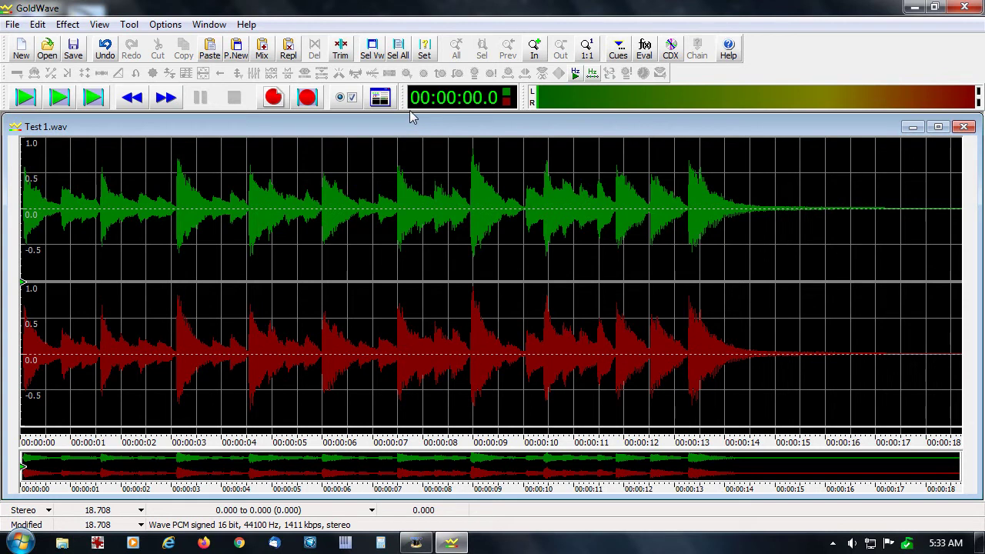
click(400, 53)
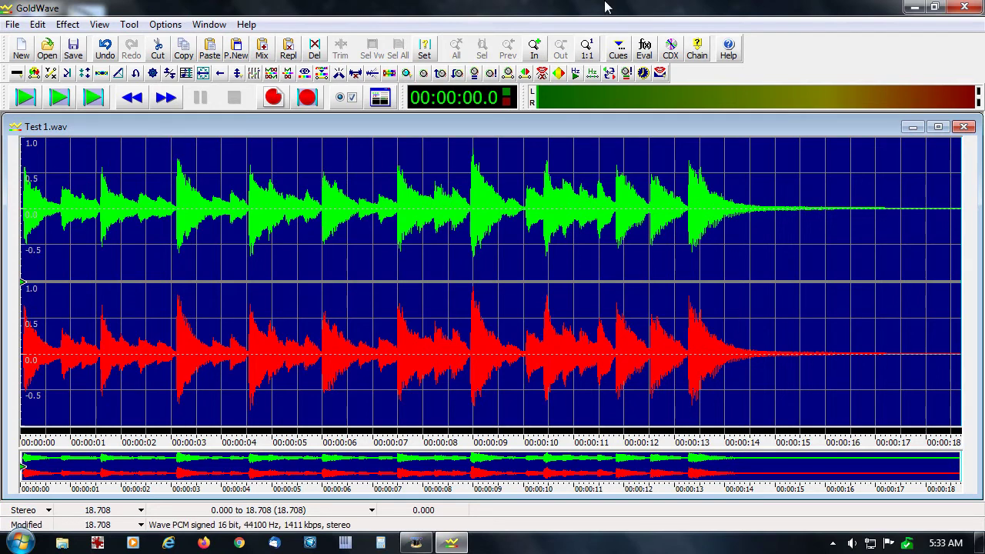
key(space)
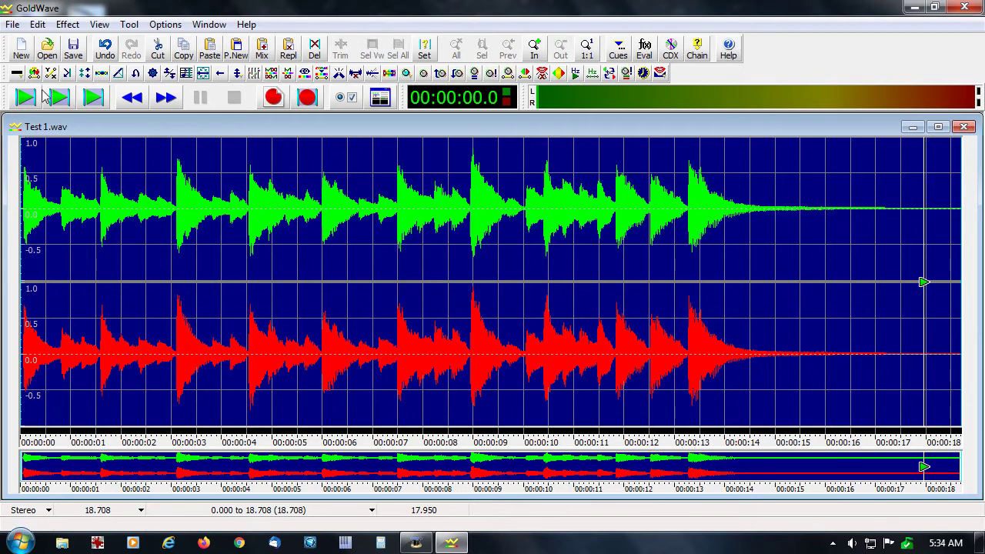
Try a Change Volume effect of about 10.13 dB on the whole recording, play it back, and undo it.
click(67, 24)
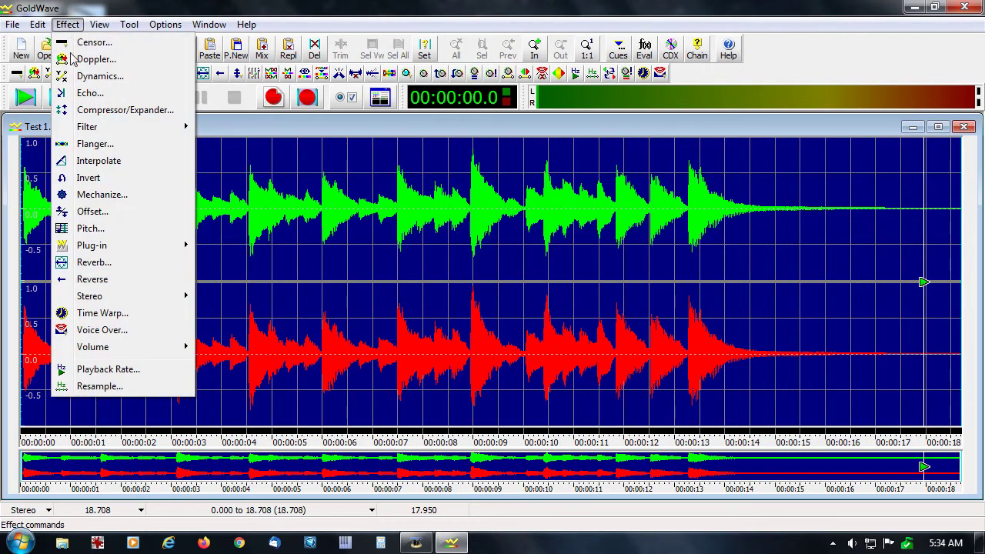
mouse_move(115, 354)
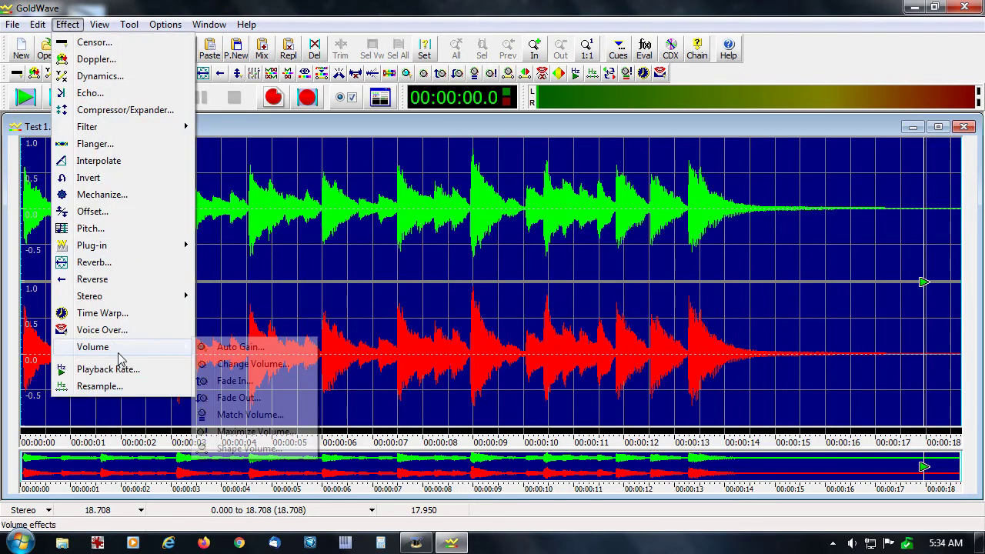
click(247, 370)
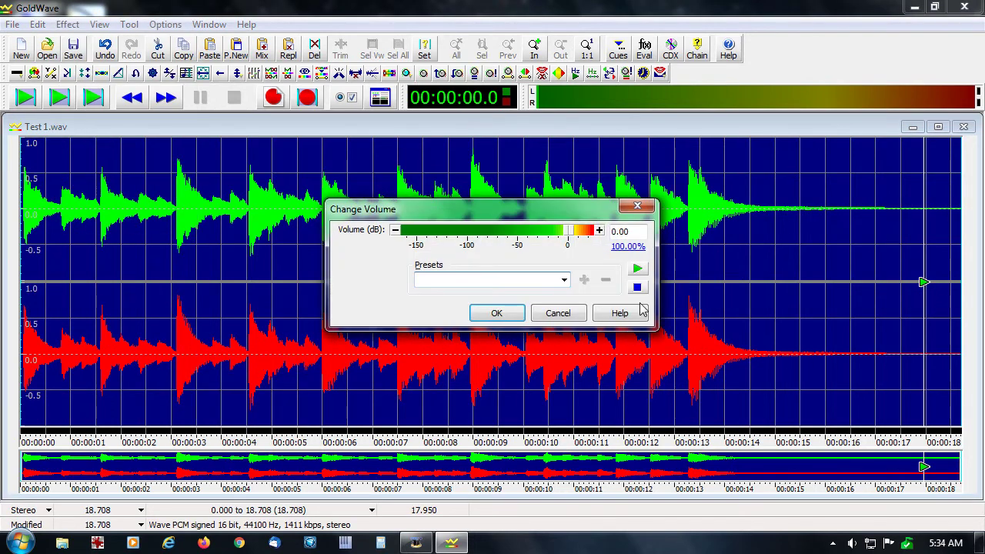
drag(570, 236, 583, 233)
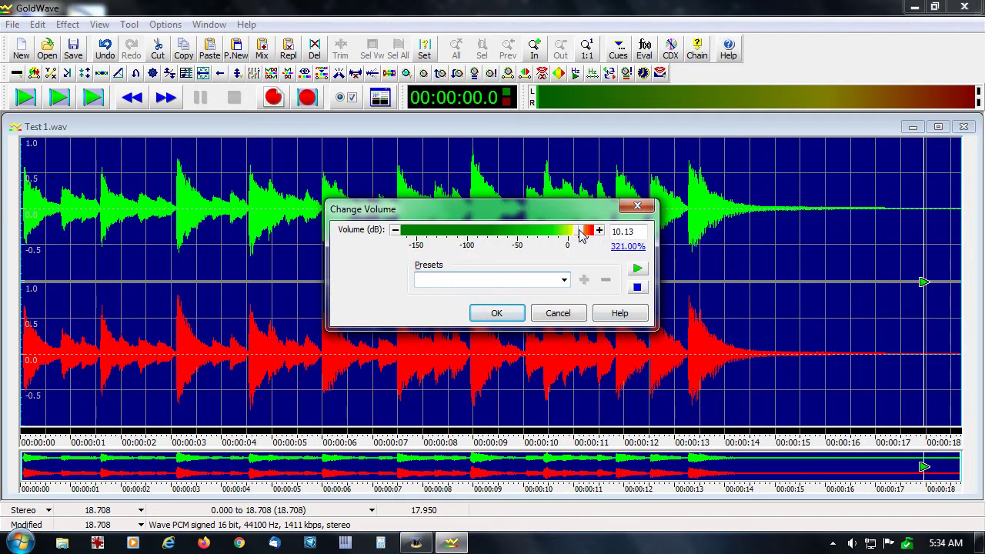
click(497, 314)
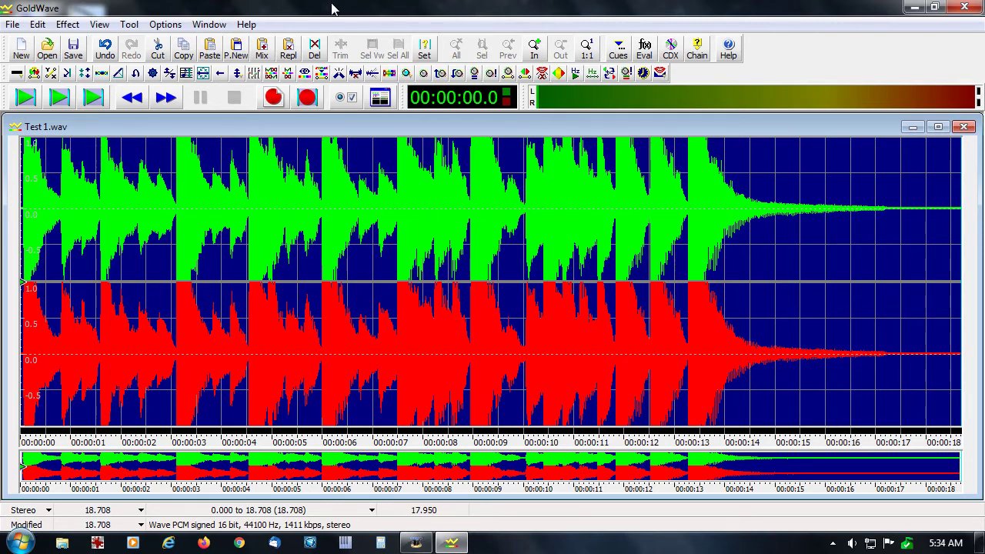
key(space)
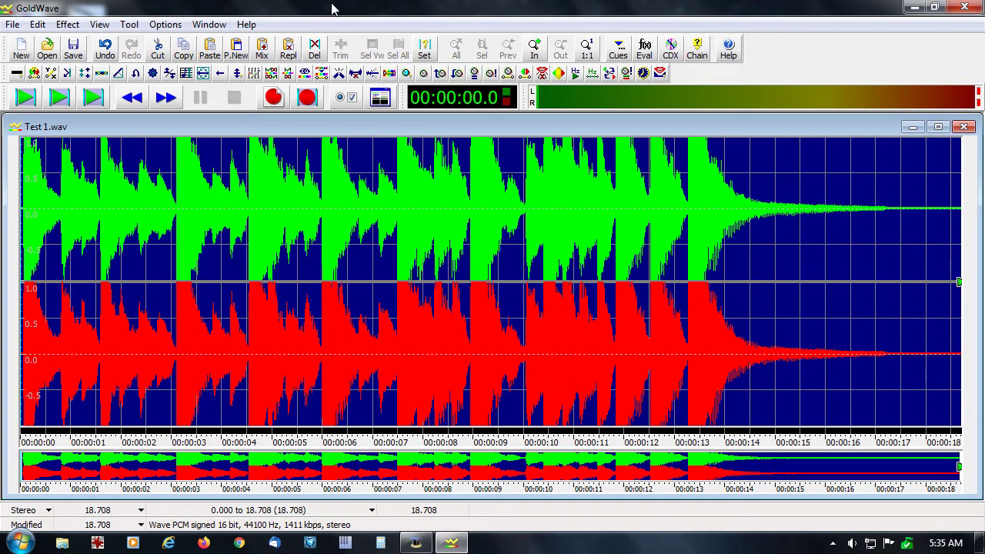
key(ctrl+z)
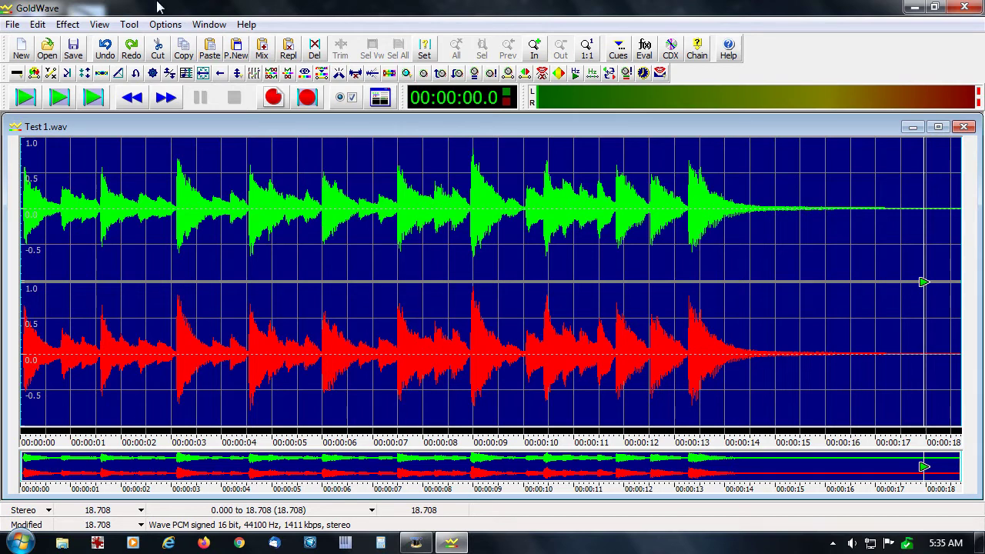
Try a Change Volume effect of 20.00 dB on the whole recording, listen to part of it, and undo it.
click(37, 25)
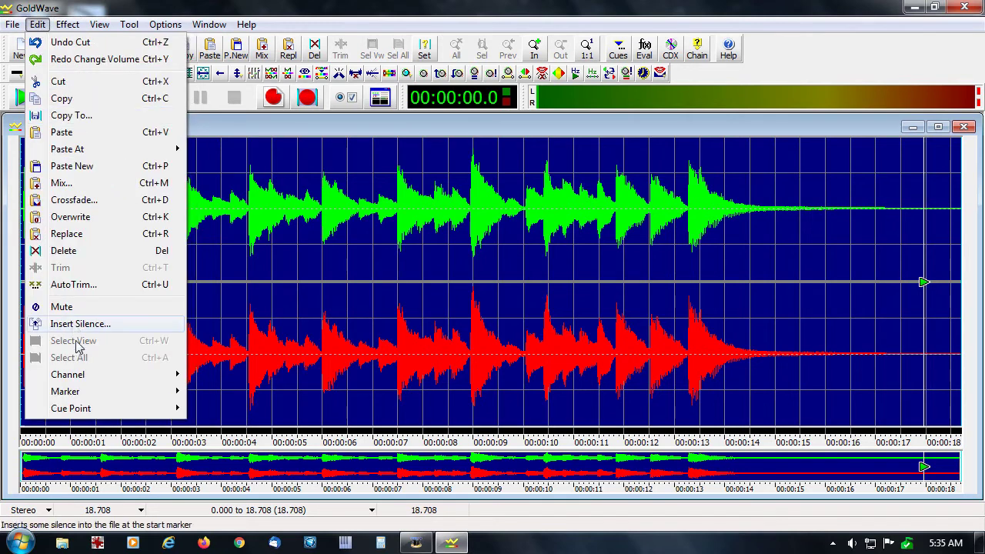
mouse_move(67, 28)
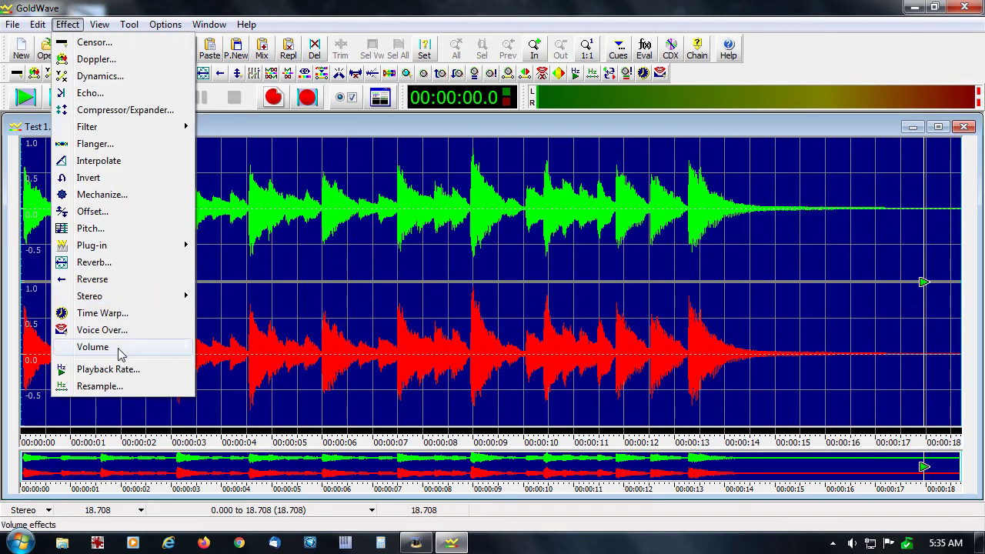
mouse_move(122, 355)
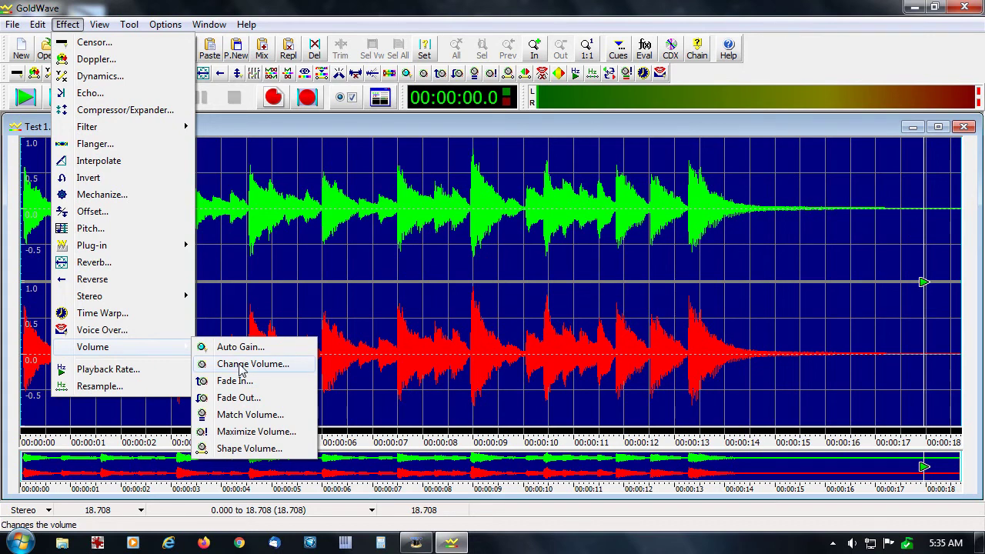
click(241, 371)
drag(568, 235, 591, 238)
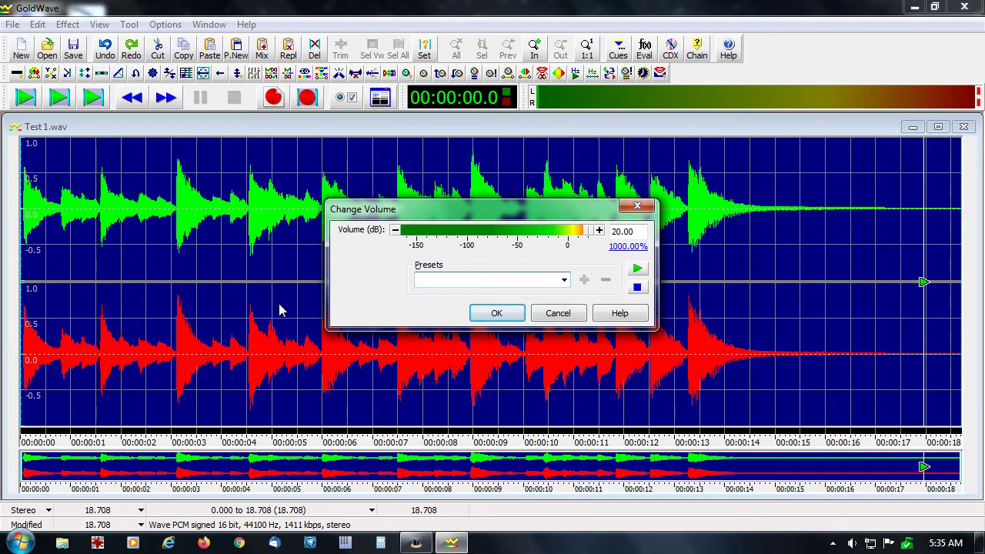
click(497, 316)
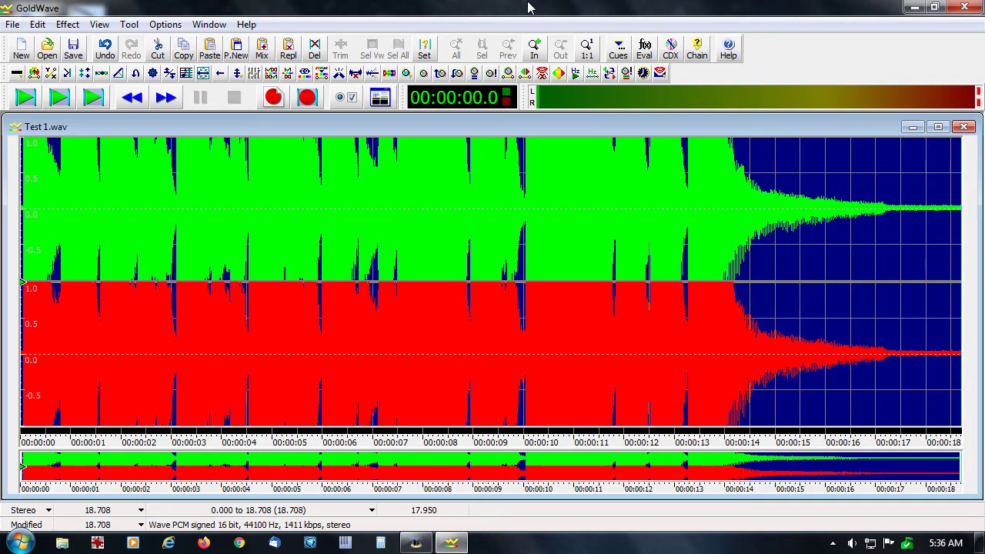
key(space)
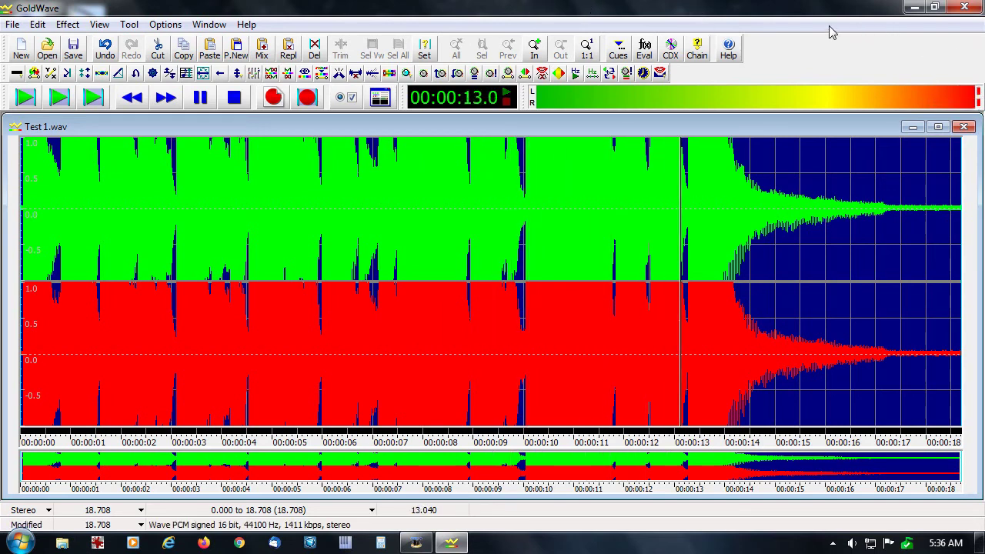
key(space)
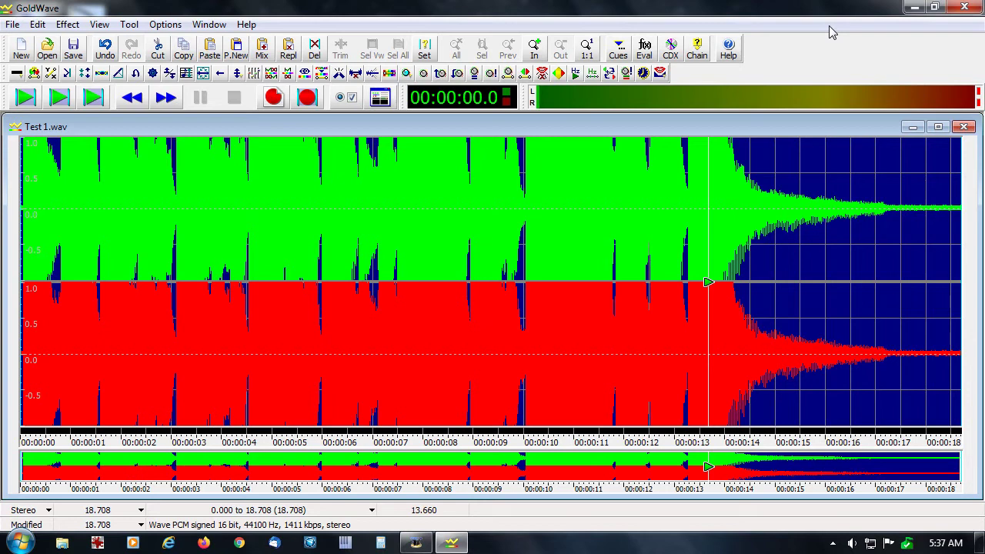
key(ctrl+z)
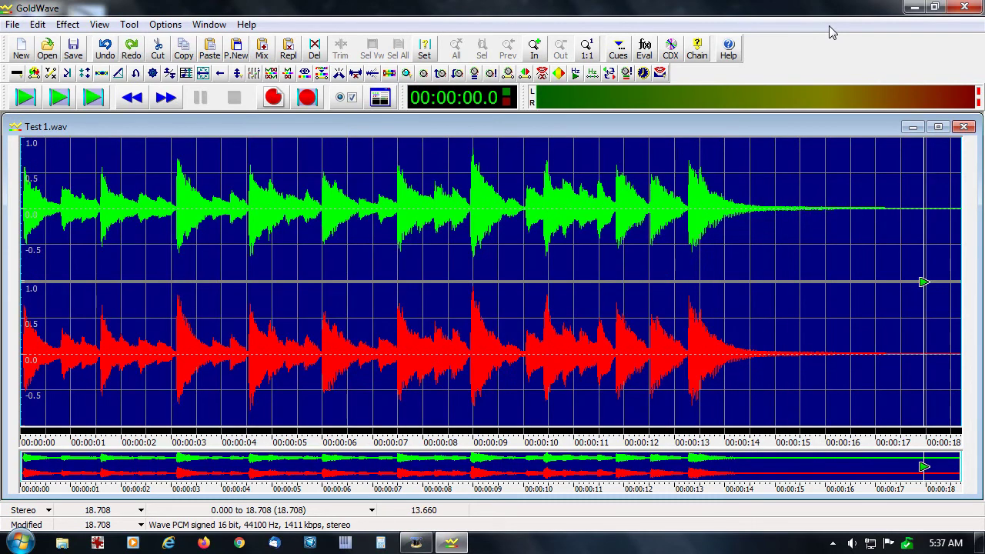
Reduce the whole recording's volume by about 26.33 dB with Change Volume and play part of the result.
click(36, 23)
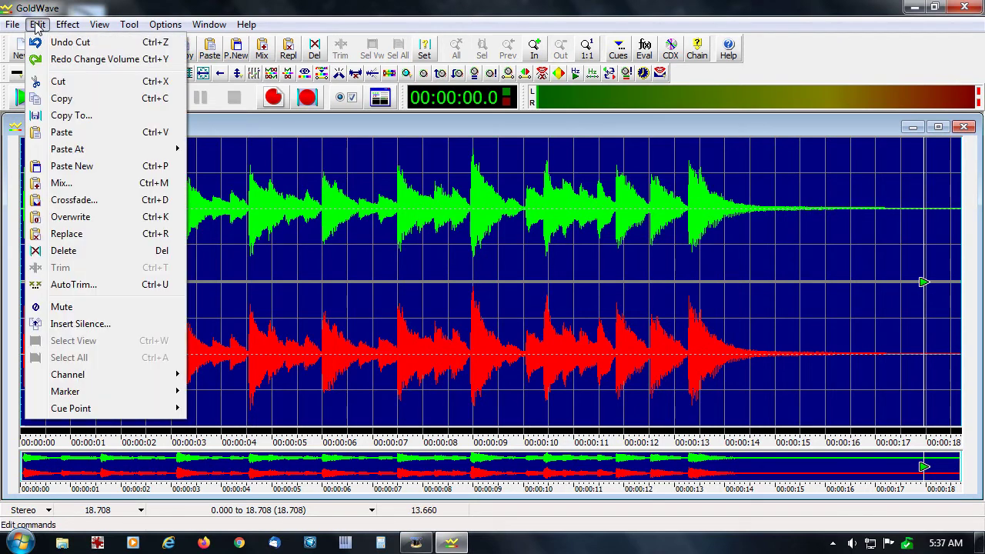
mouse_move(67, 24)
mouse_move(143, 347)
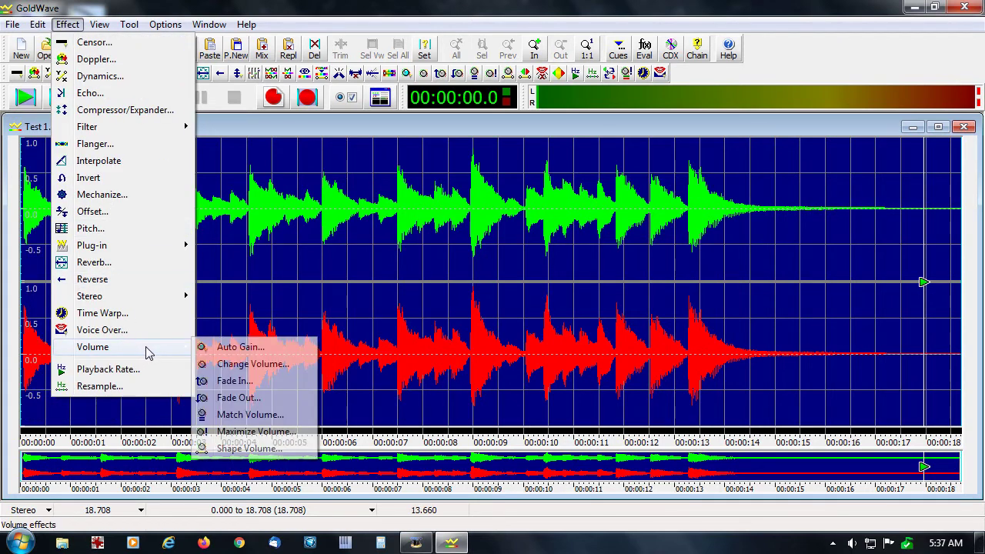
click(253, 364)
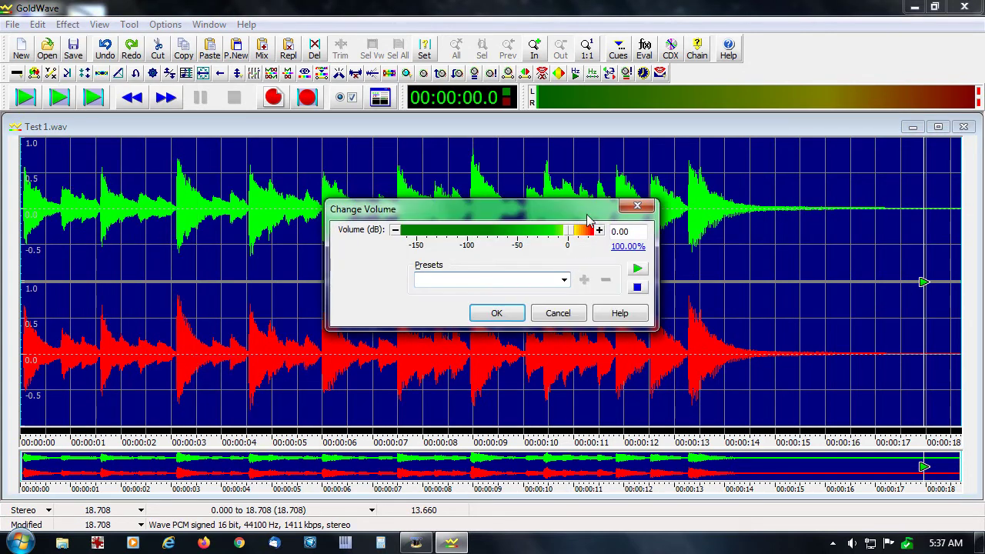
drag(568, 235, 544, 239)
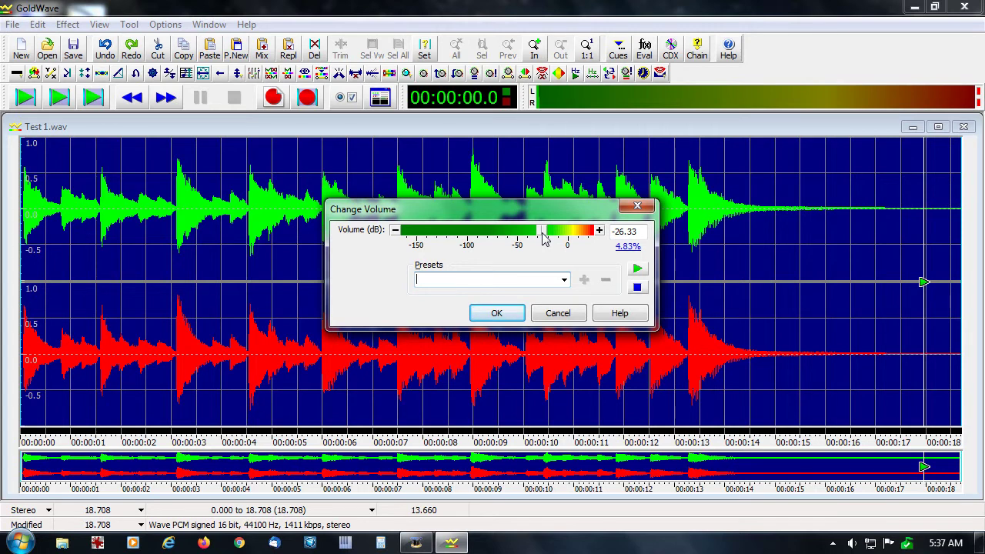
click(495, 319)
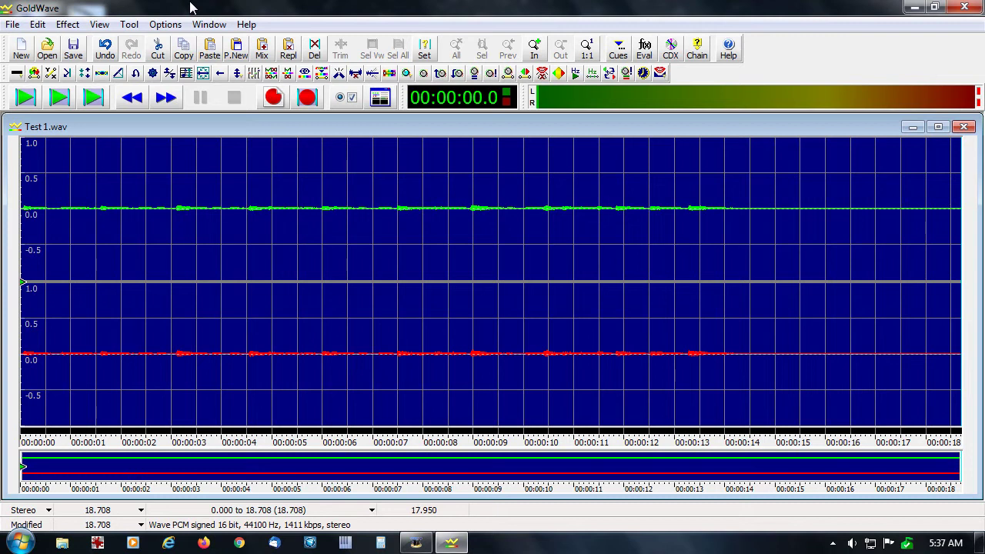
key(space)
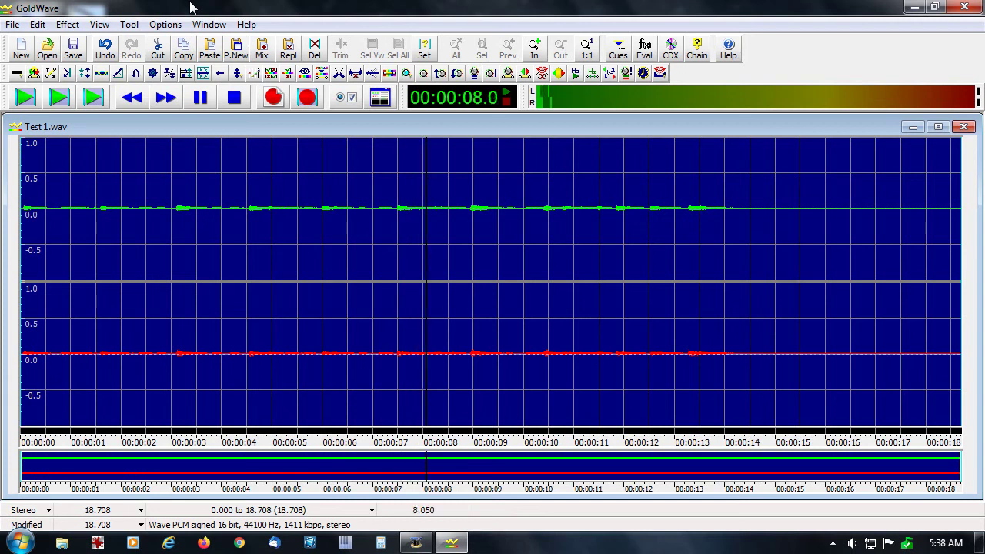
key(space)
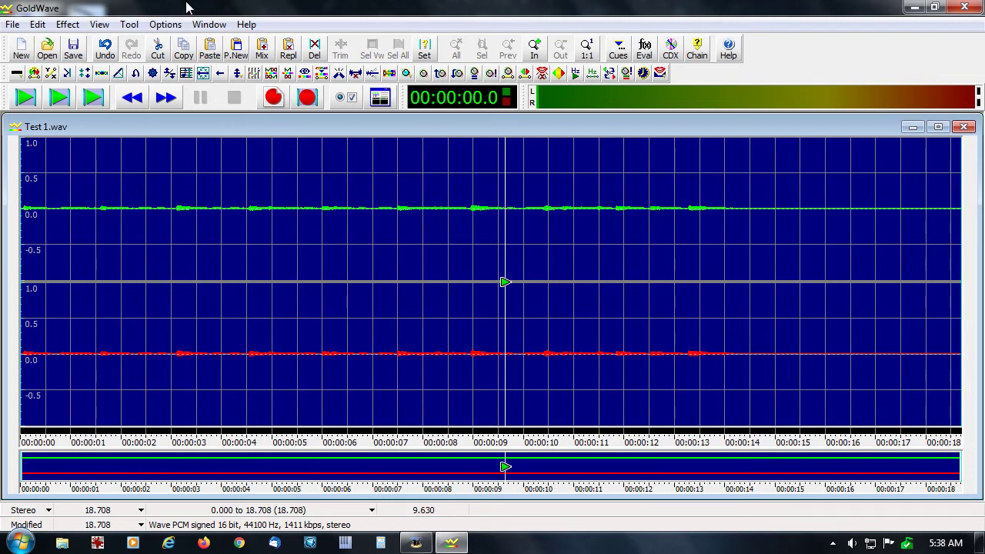
Raise the whole recording's volume by 20.00 dB with Change Volume and play the first few seconds.
click(74, 23)
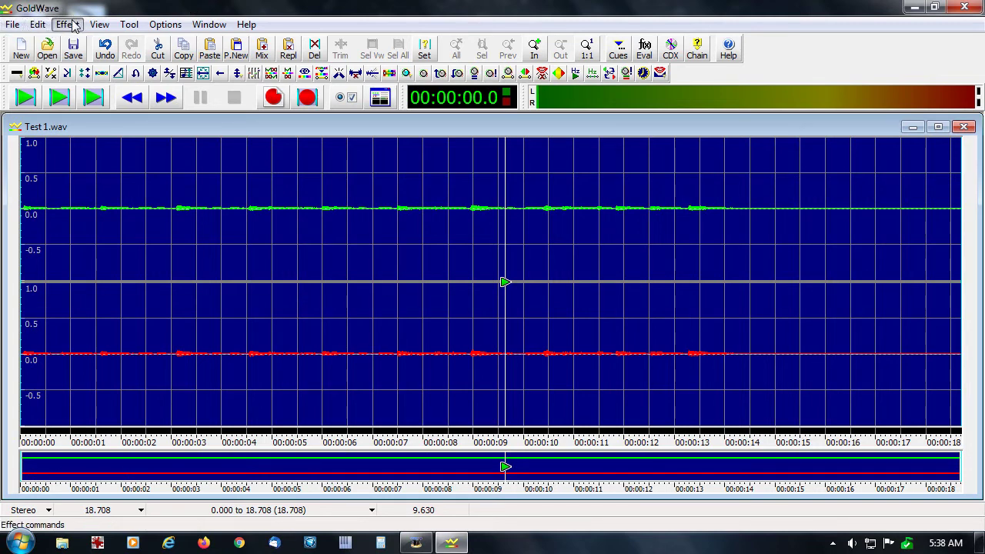
mouse_move(99, 354)
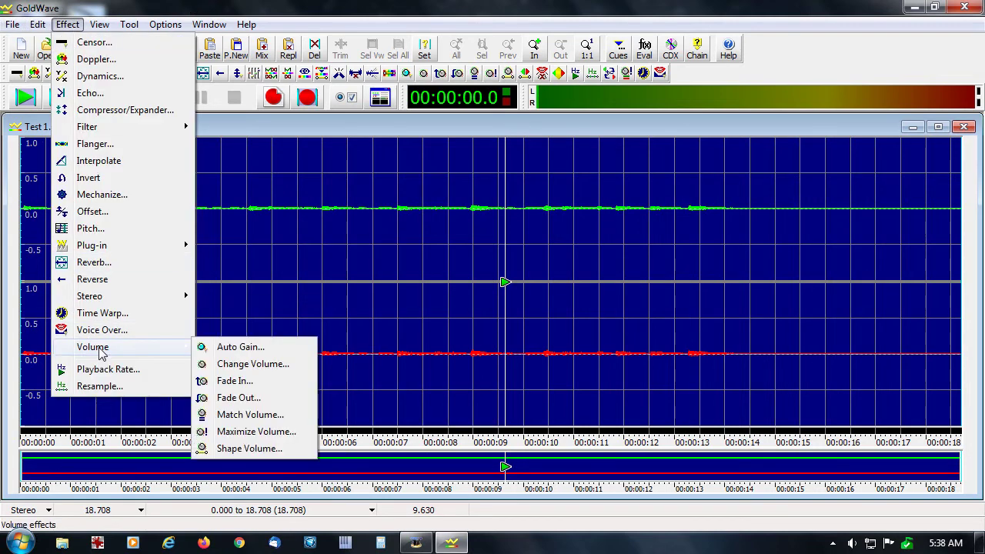
click(224, 364)
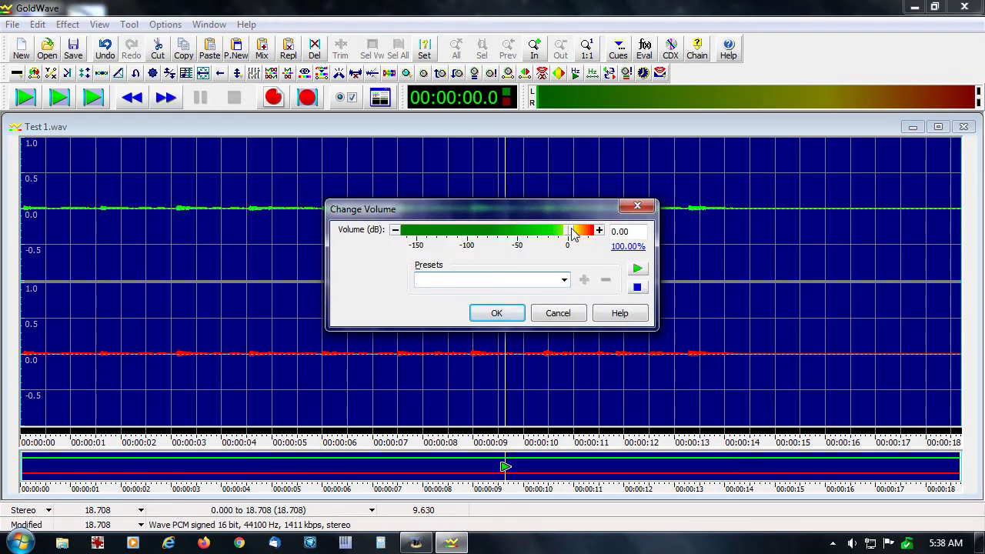
drag(572, 235, 599, 235)
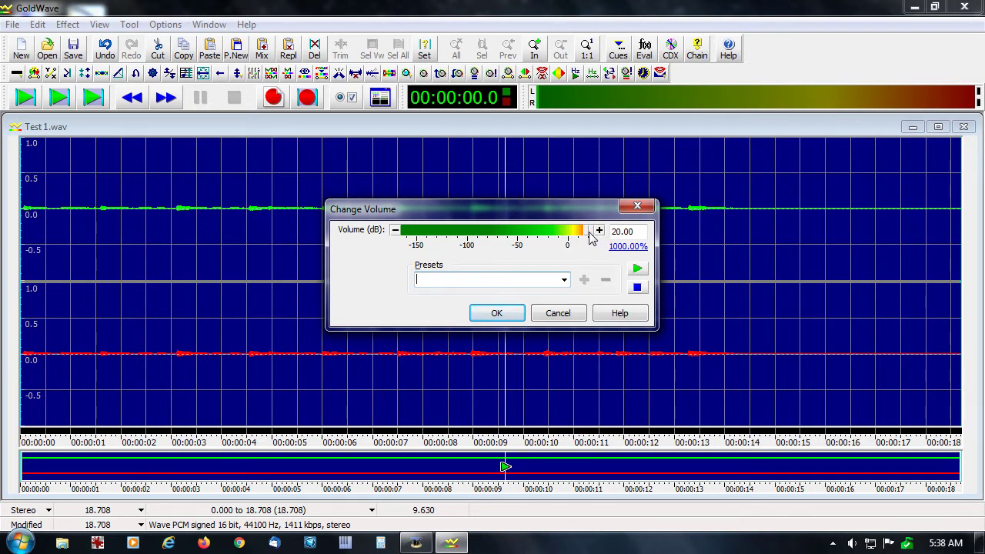
click(494, 314)
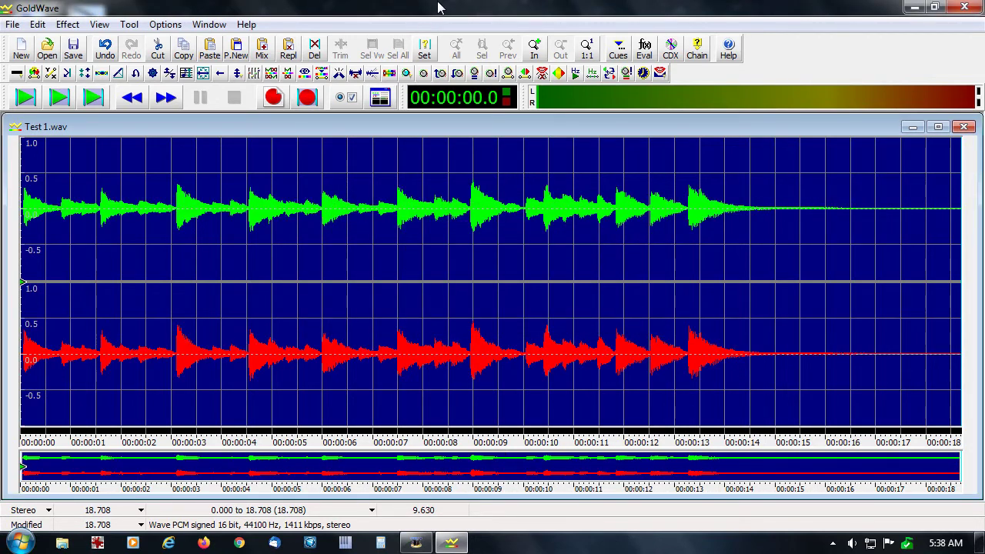
key(space)
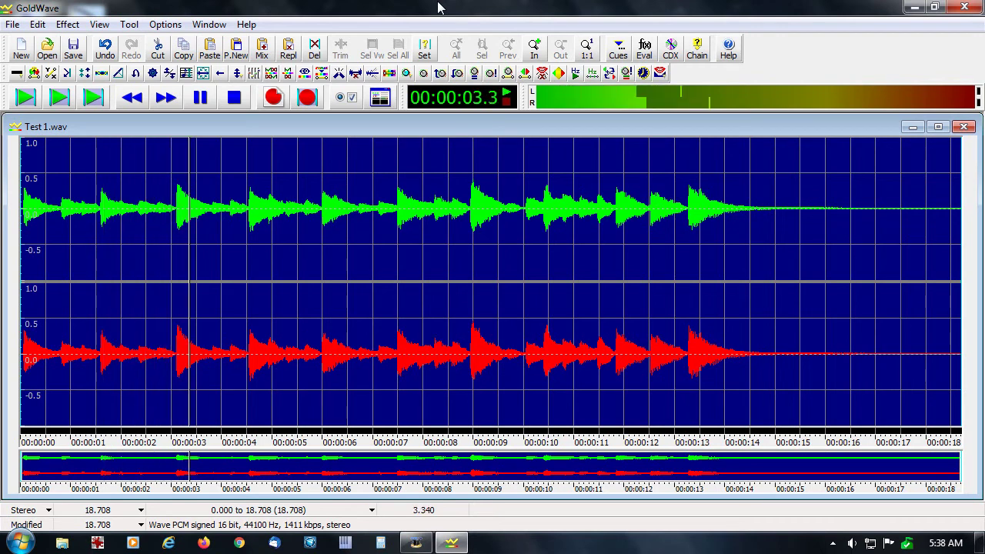
key(space)
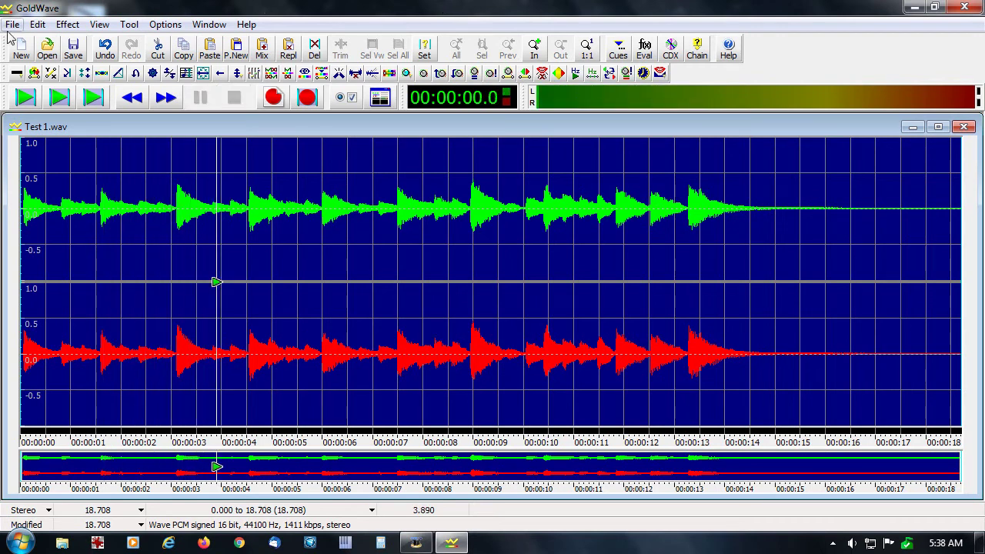
Raise the whole recording's volume a little further with another Change Volume effect and play part of the result.
click(68, 25)
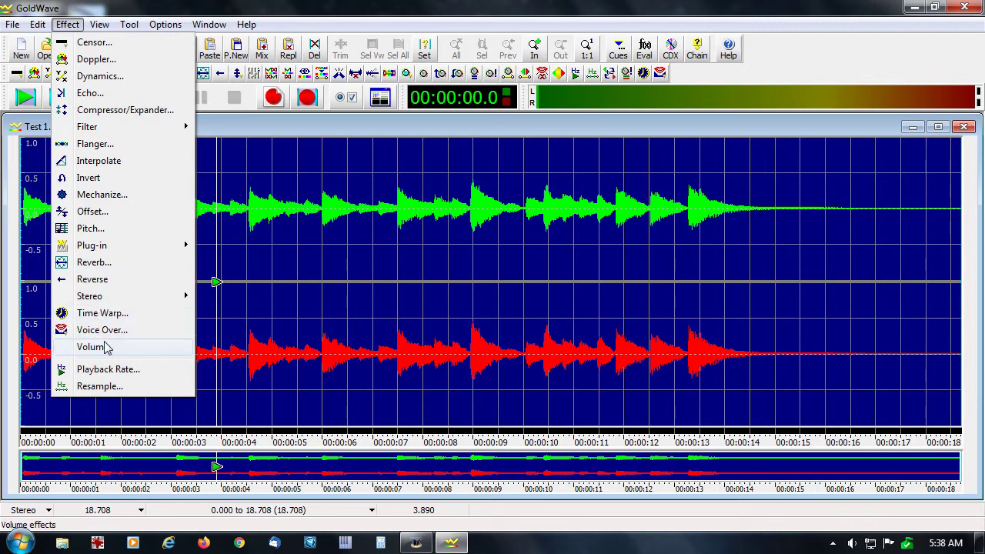
mouse_move(109, 348)
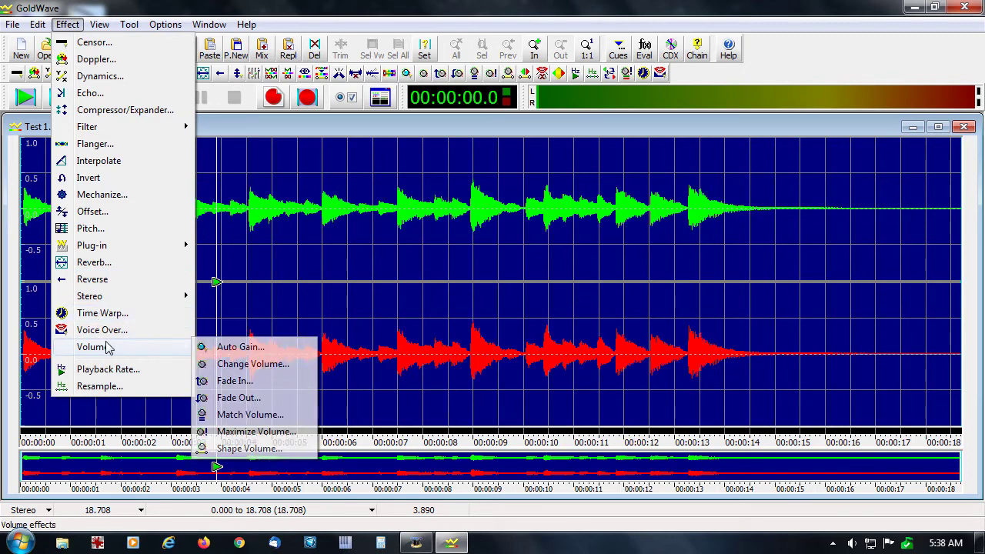
click(264, 370)
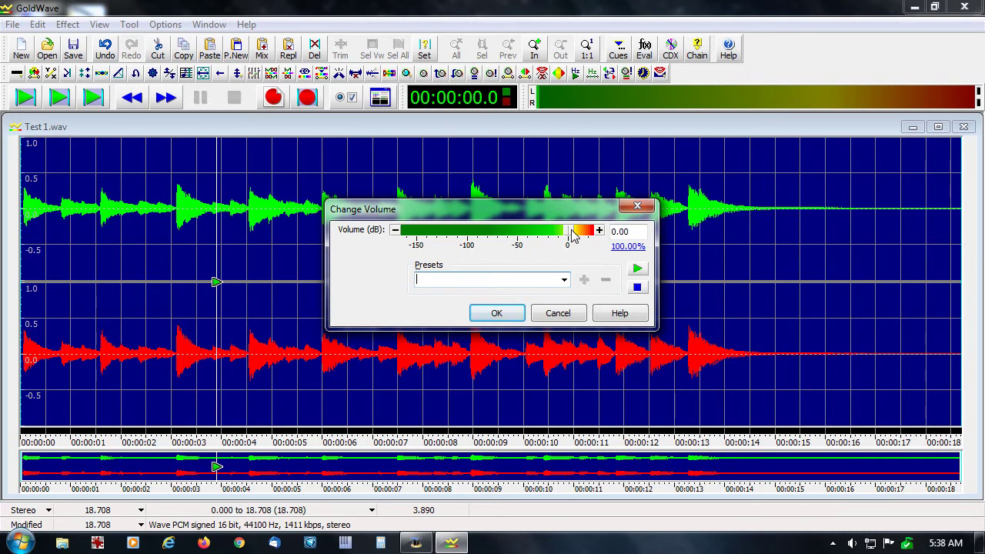
drag(571, 235, 574, 231)
click(496, 315)
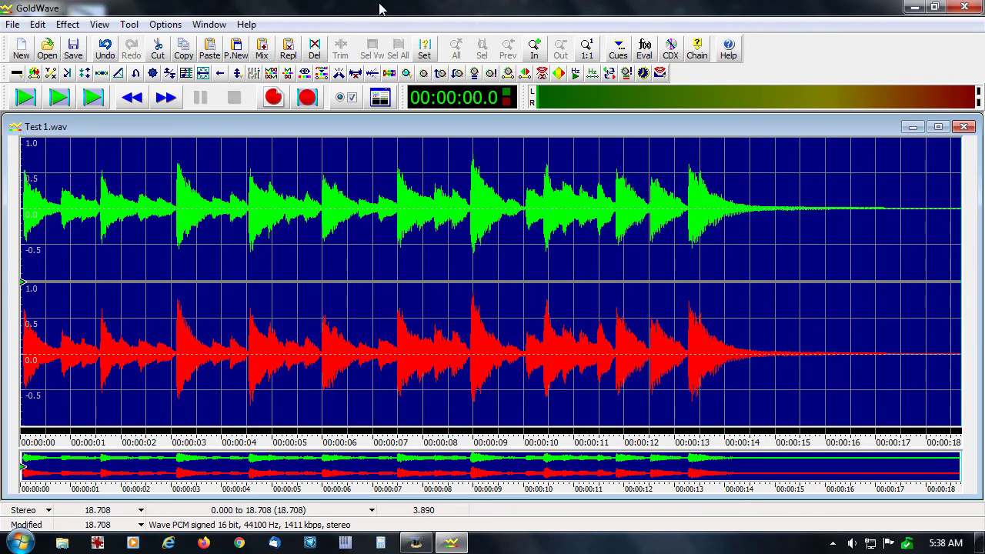
key(space)
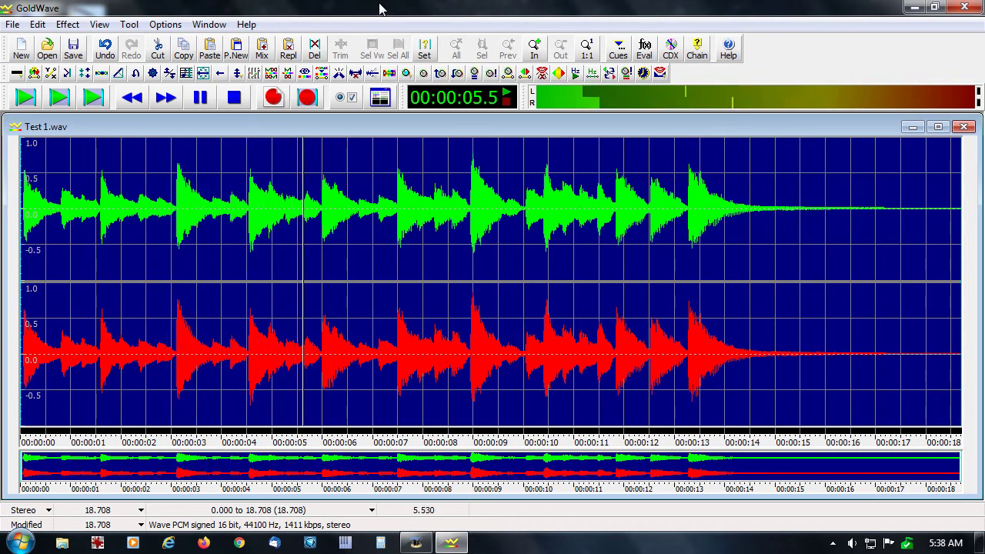
key(space)
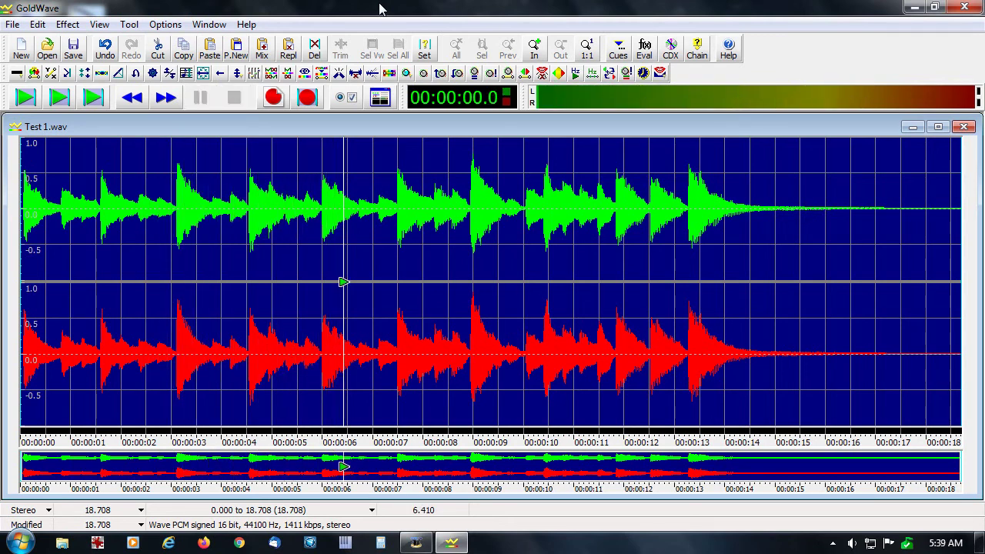
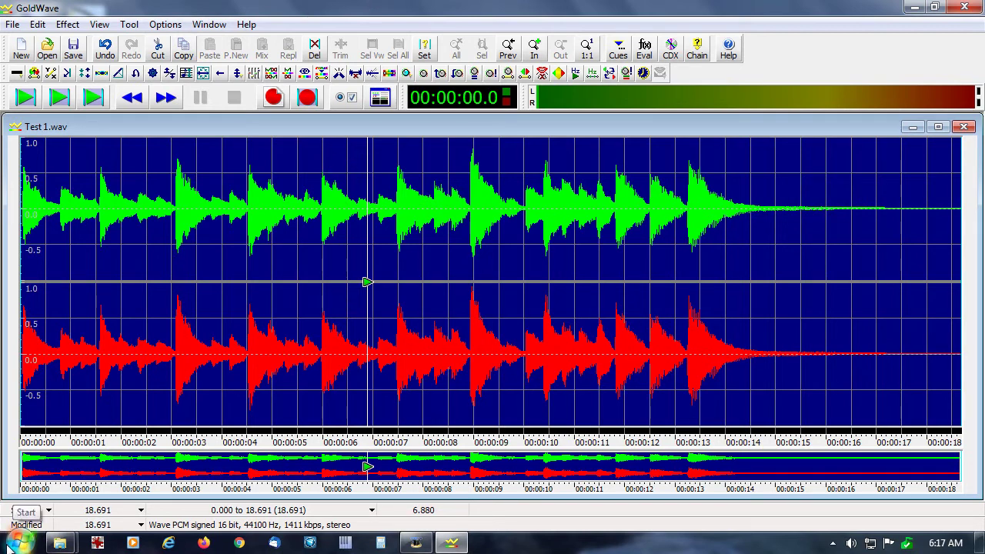
Examine the files in the C:\Program Files (x86)\GoldWave folder in Windows Explorer and close its window.
click(11, 545)
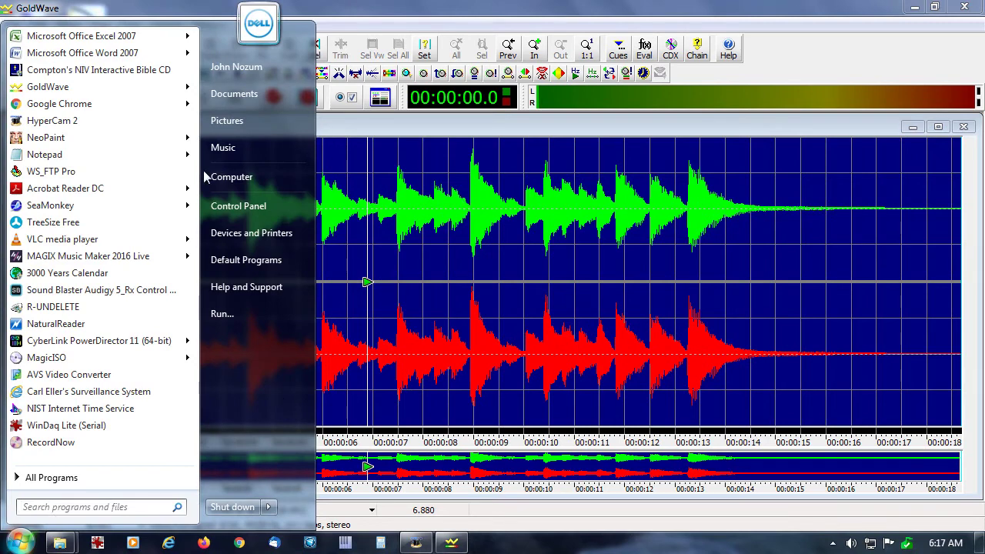
click(257, 178)
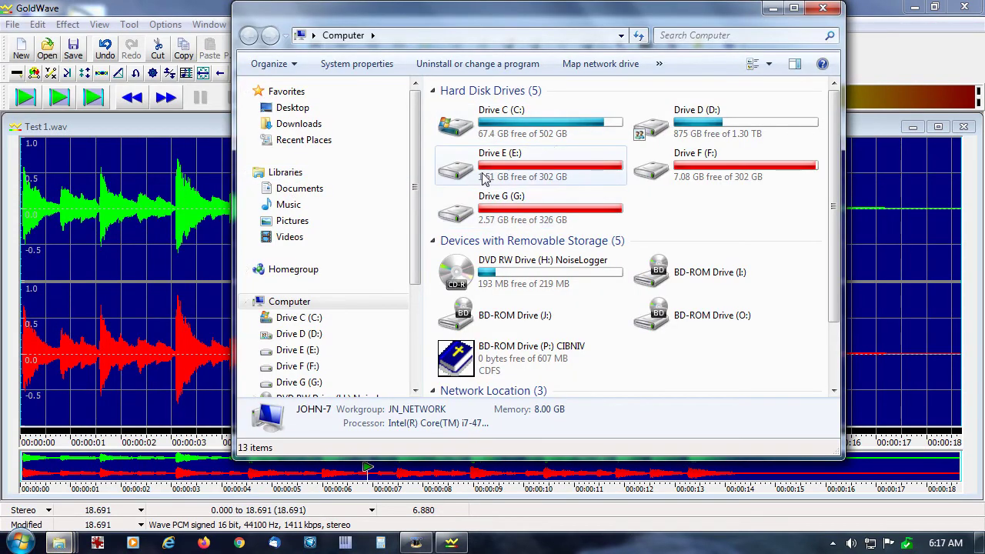
double_click(514, 127)
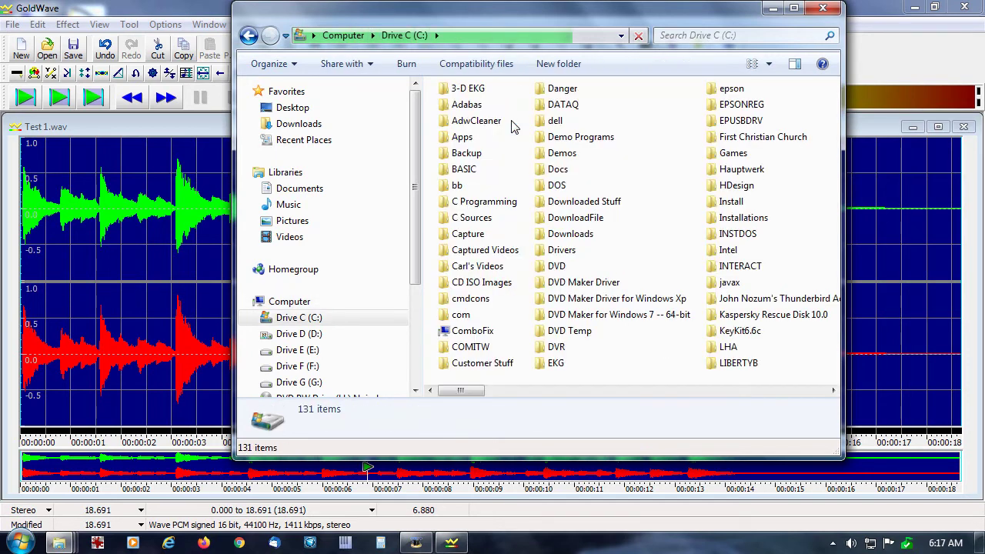
scroll(662, 189, down, 3)
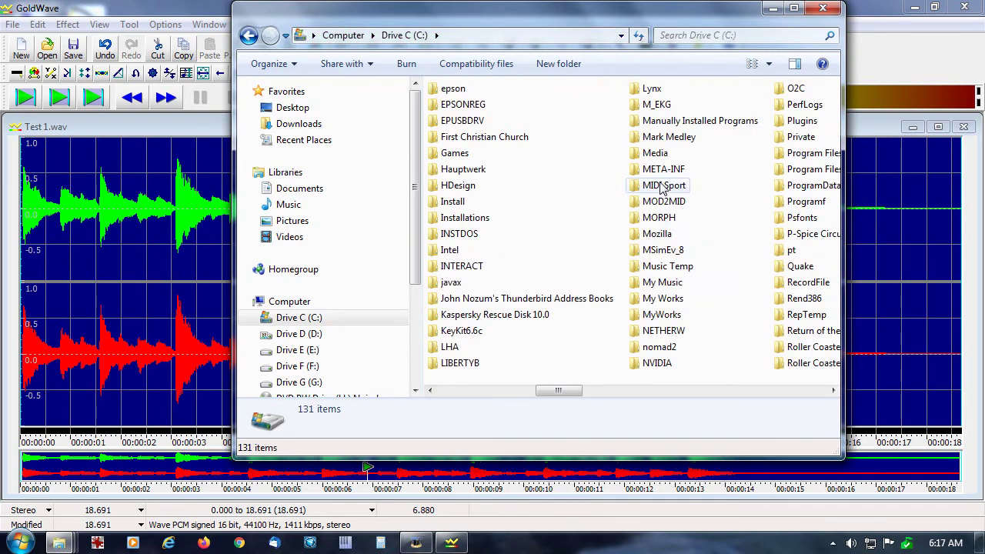
scroll(662, 189, down, 1)
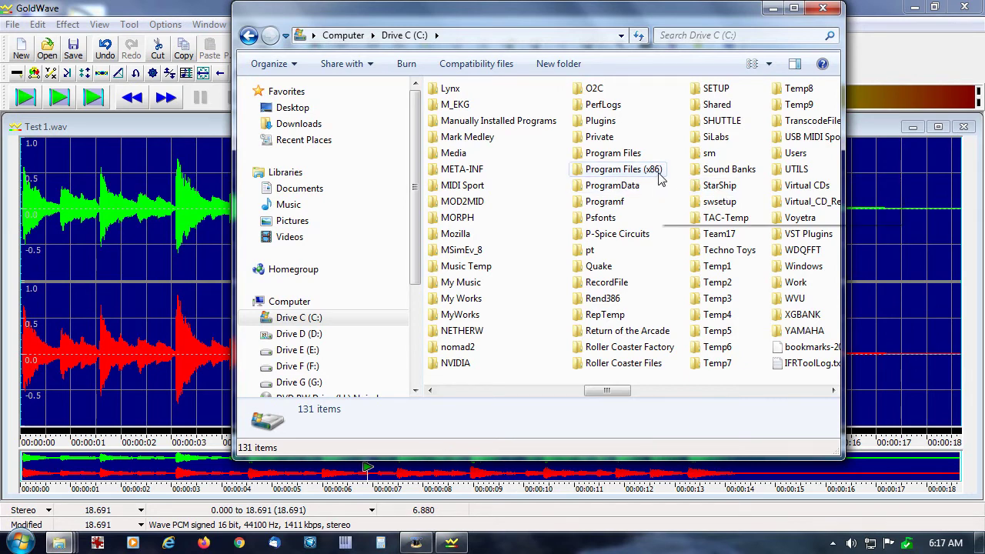
double_click(659, 176)
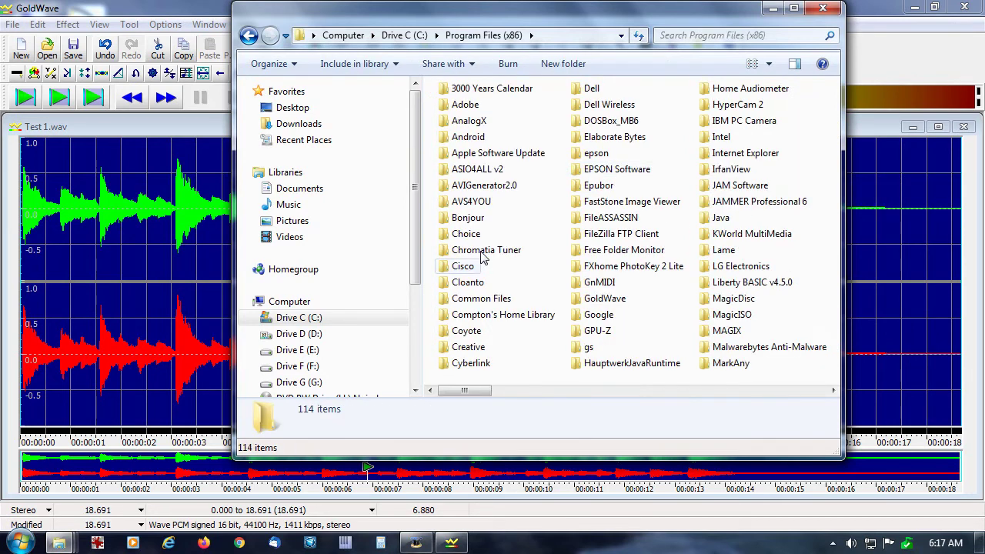
double_click(608, 299)
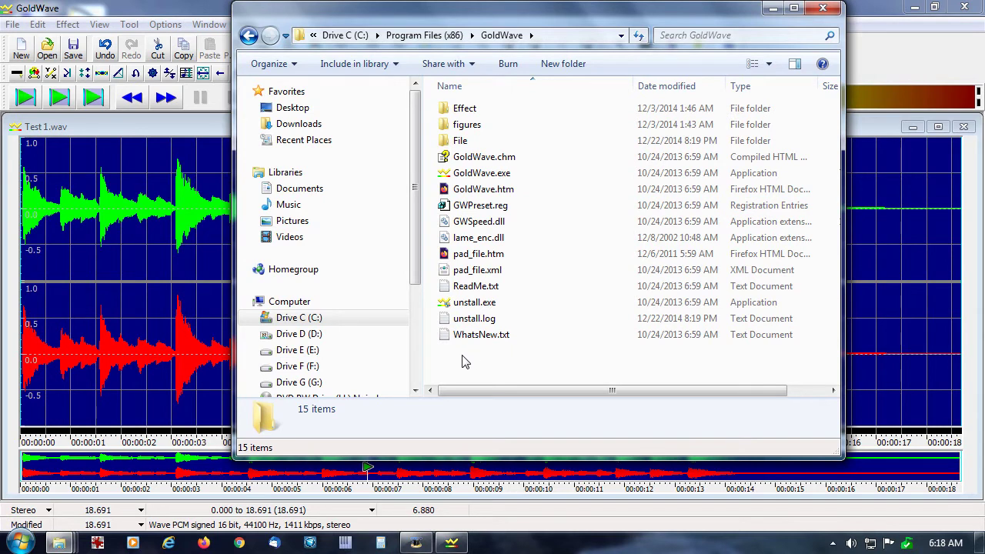
click(823, 9)
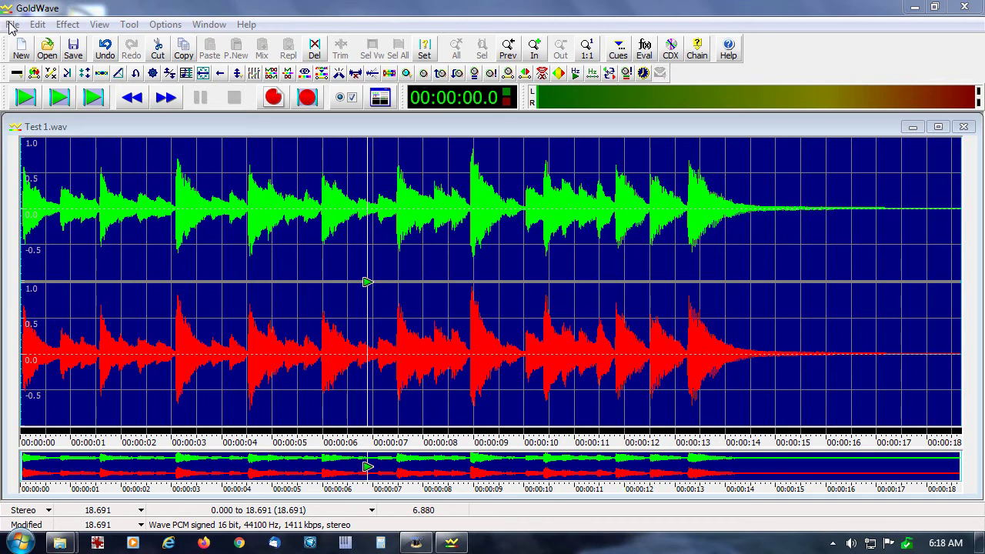
Save the recording as Test 1.mp3 in Downloaded Stuff with Layer-3 (LAME), 44100 Hz, 192 kbps, stereo, and close the file.
click(12, 25)
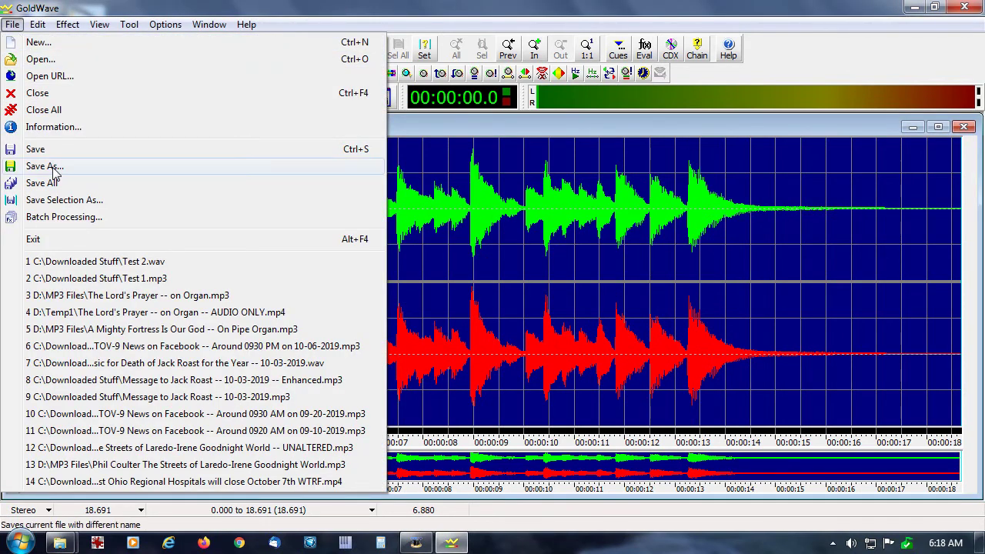
click(54, 169)
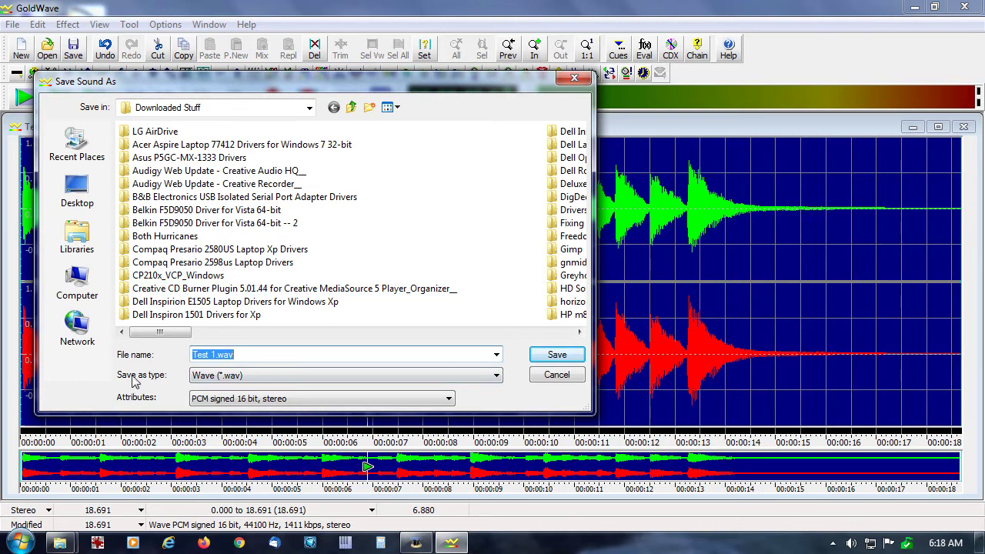
click(497, 377)
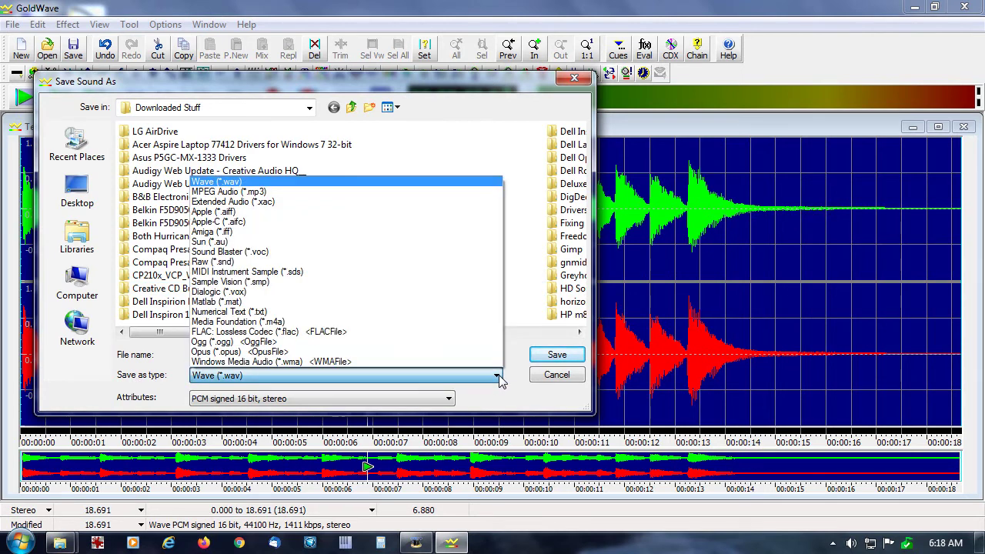
click(302, 194)
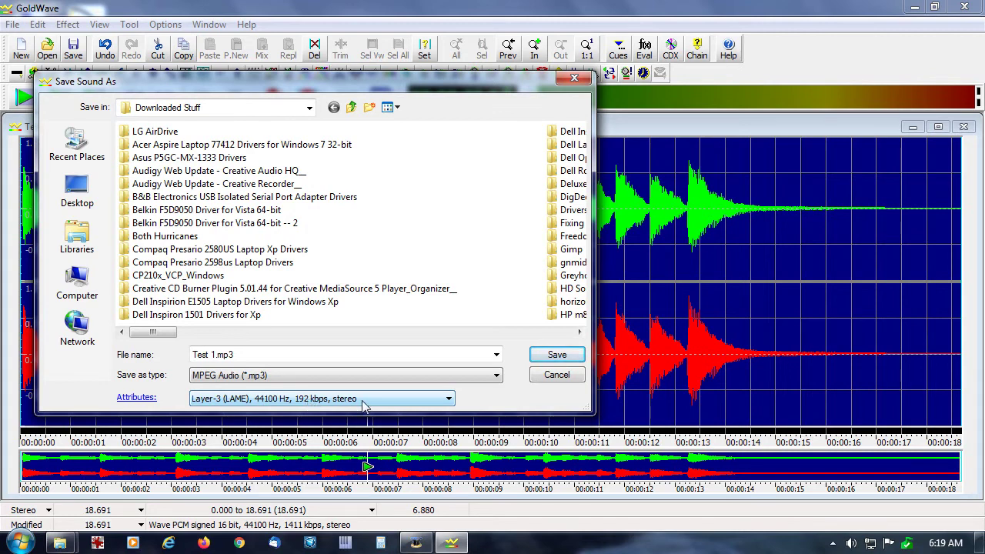
click(450, 399)
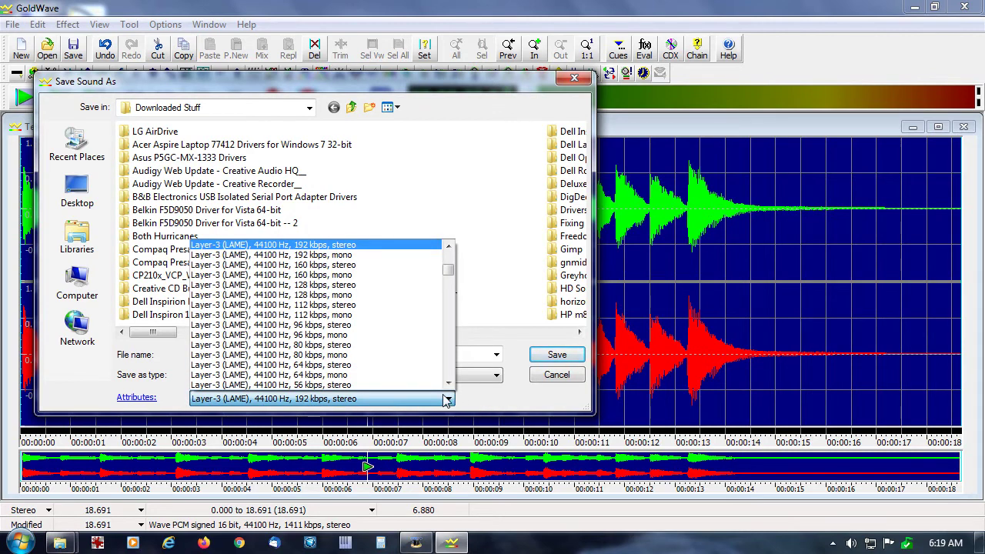
click(239, 244)
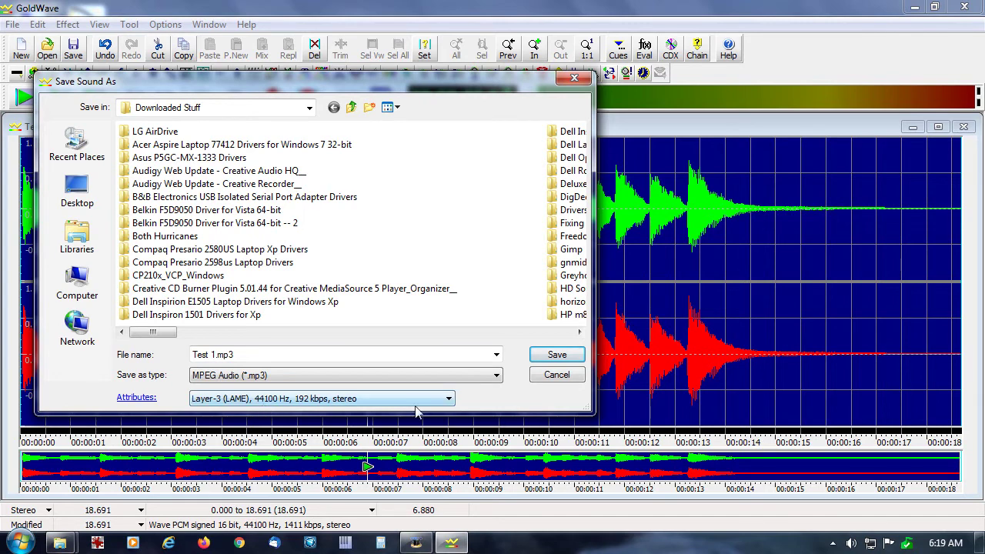
click(557, 357)
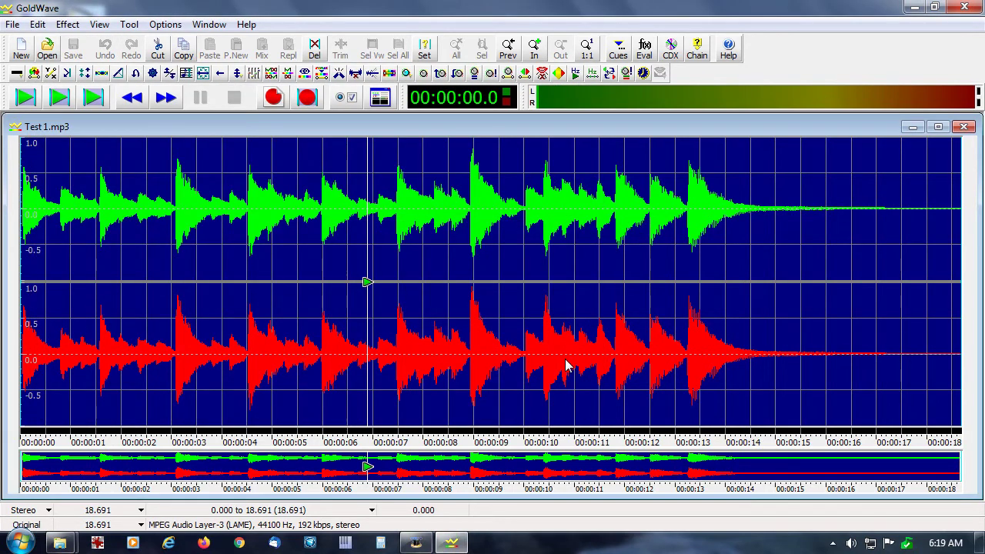
click(963, 126)
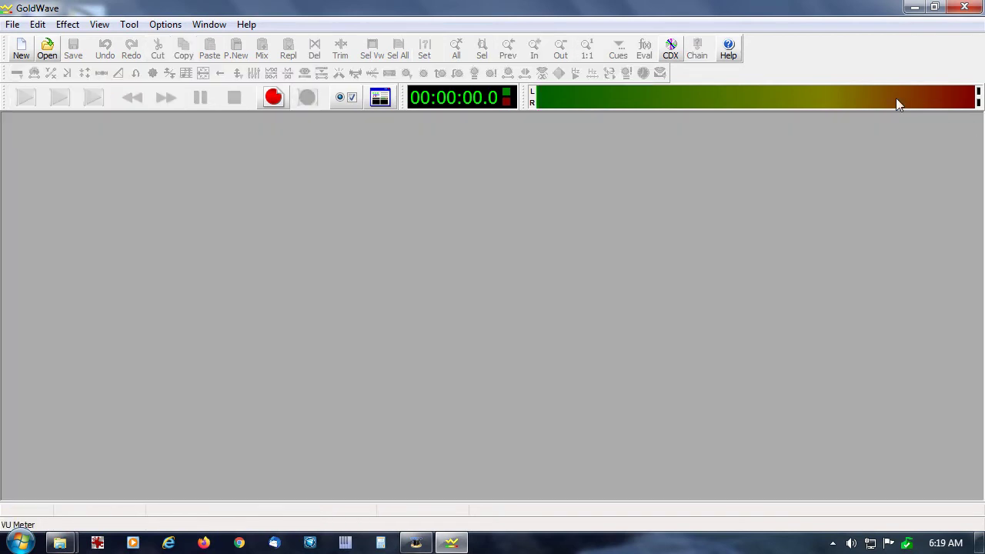
Restart GoldWave and record a new stereo take about 20.9 seconds long.
click(966, 8)
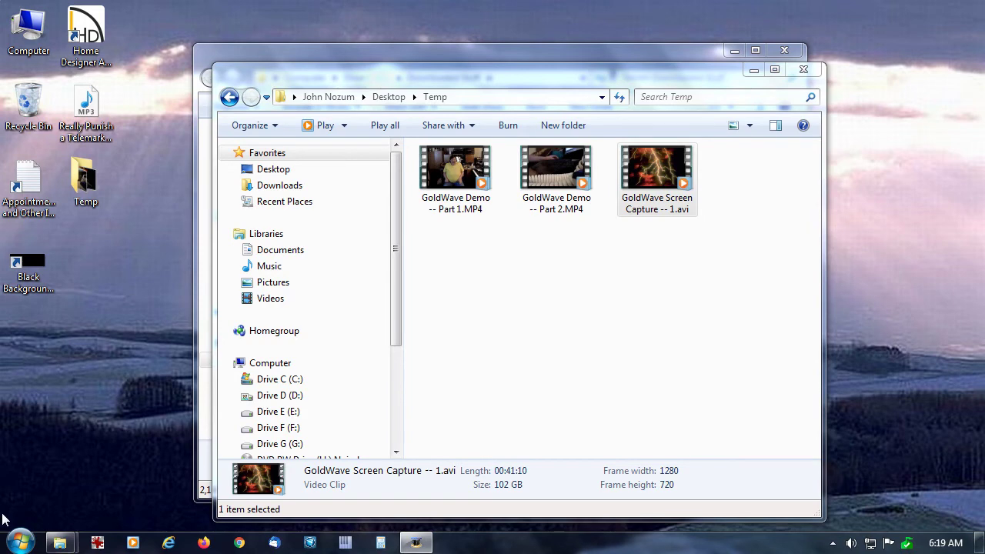
click(13, 546)
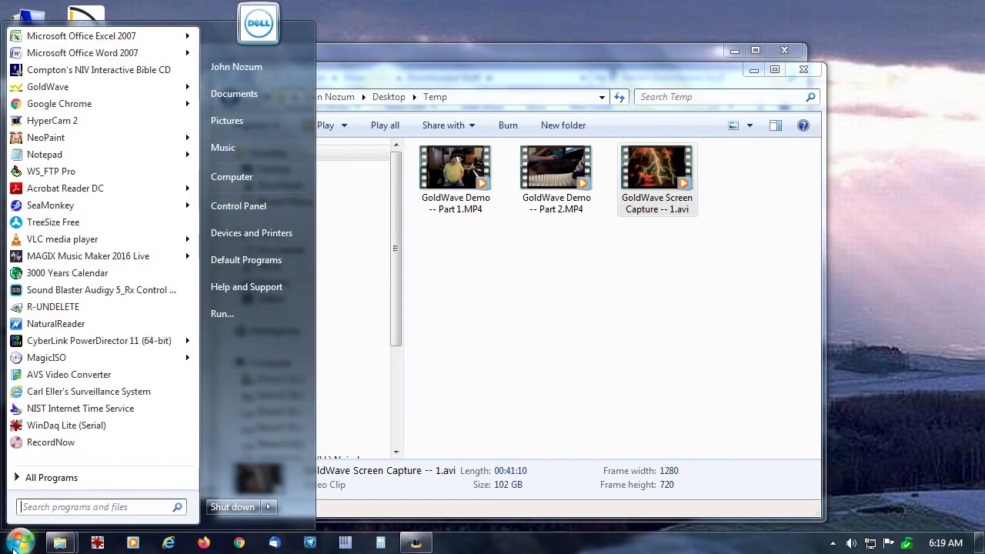
click(49, 89)
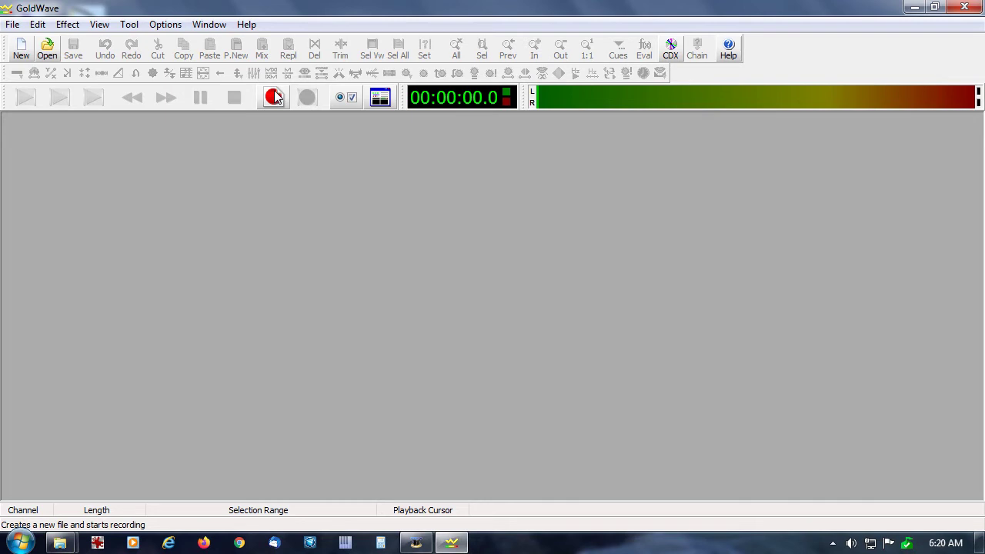
click(275, 99)
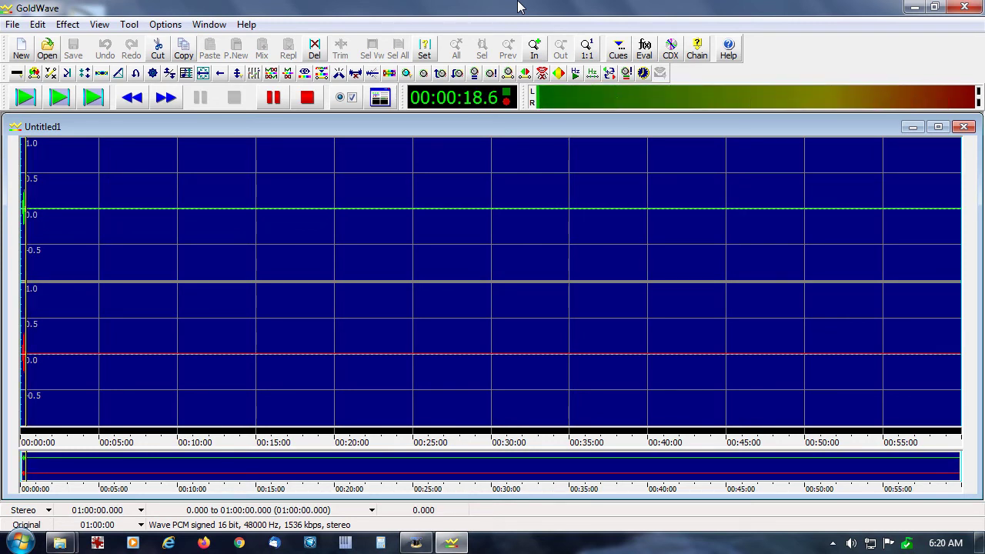
click(307, 98)
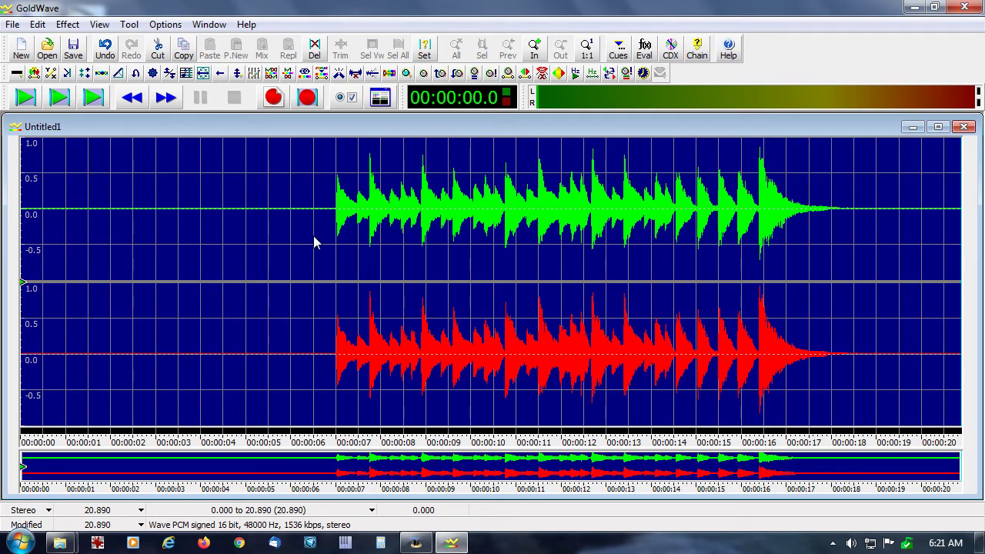
Cut the silent lead-in of about 6.95 seconds from the start of the recording.
click(107, 247)
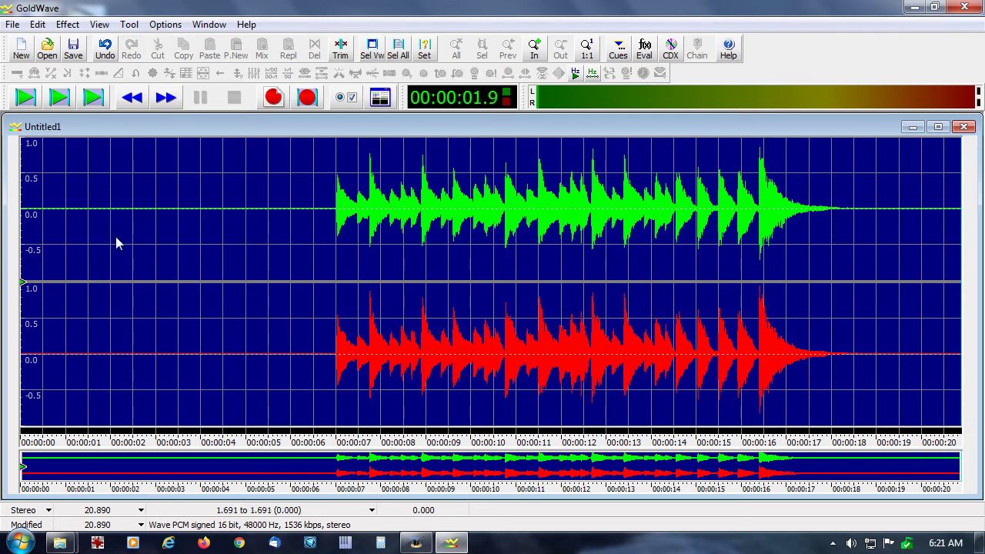
drag(22, 238, 334, 253)
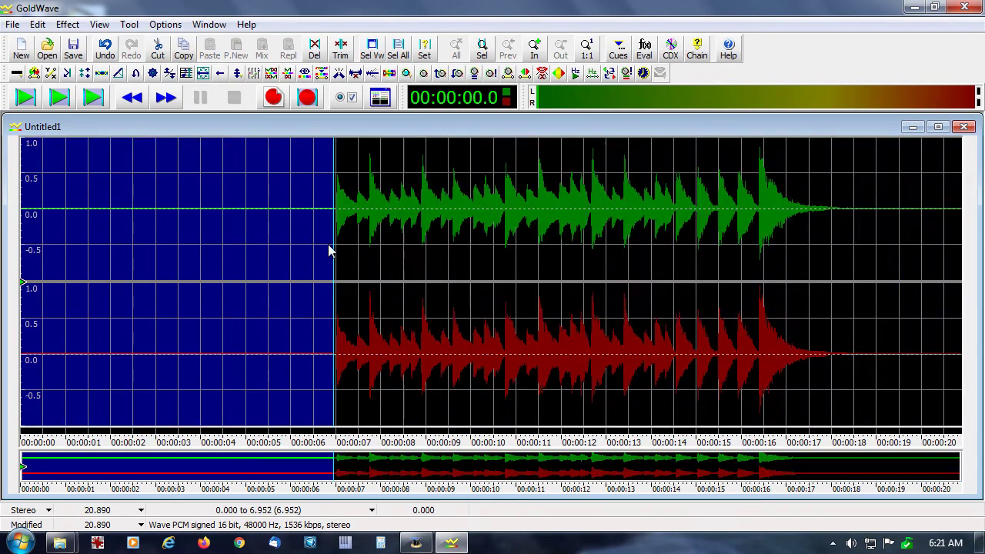
click(158, 49)
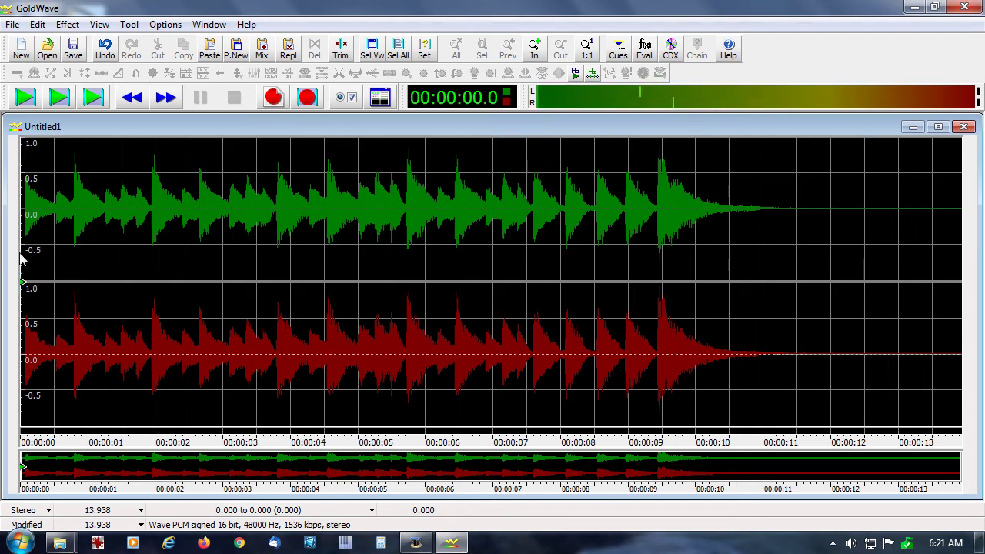
Cut the remaining 0.076 seconds of silence right before the first note and show the entire recording.
drag(23, 260, 29, 259)
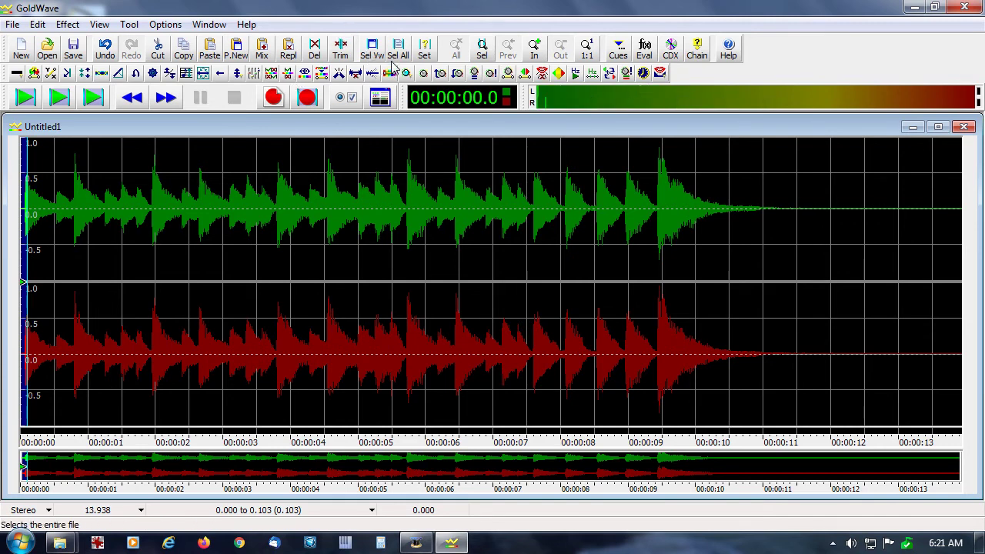
click(483, 52)
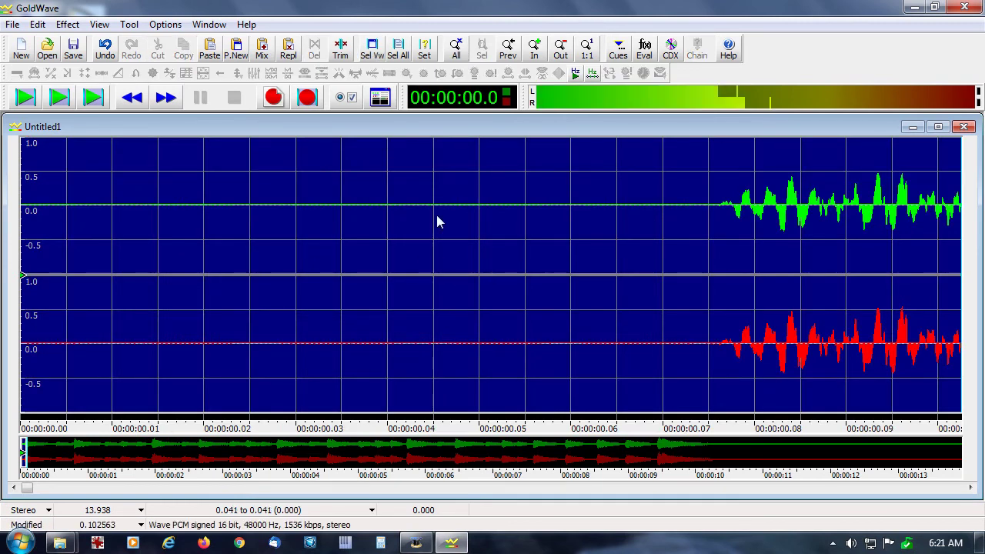
right_click(710, 273)
drag(710, 273, 717, 273)
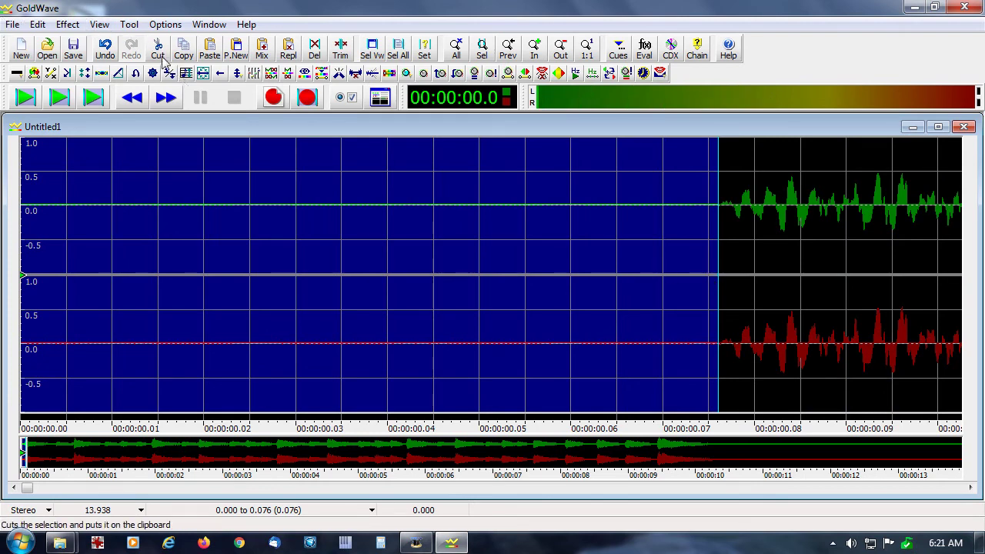
click(158, 48)
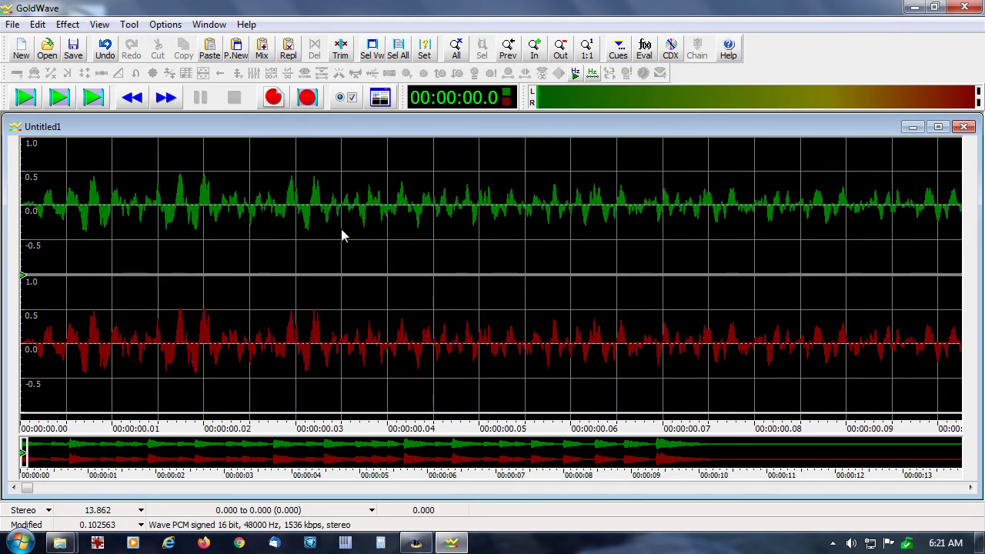
click(456, 51)
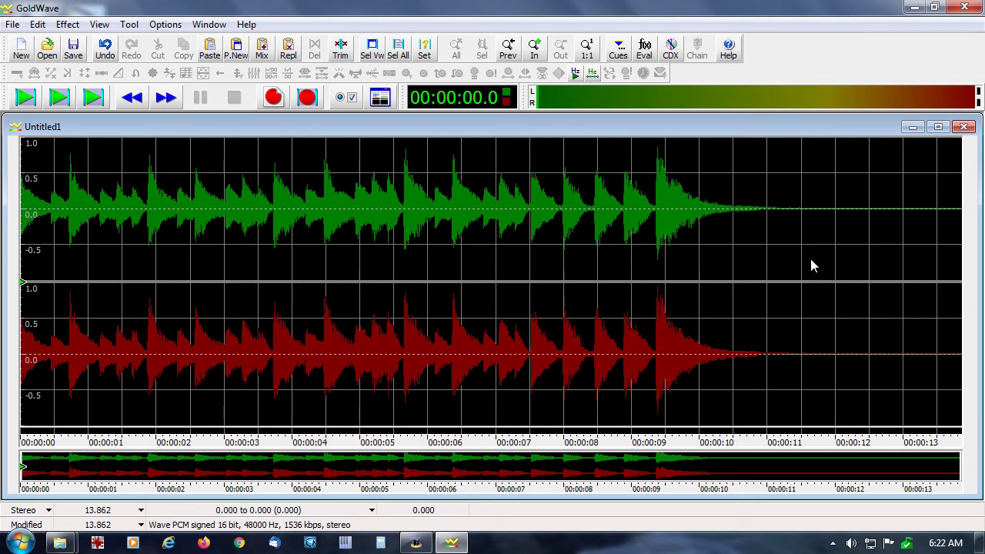
Select the whole recording and play its opening seconds.
click(400, 52)
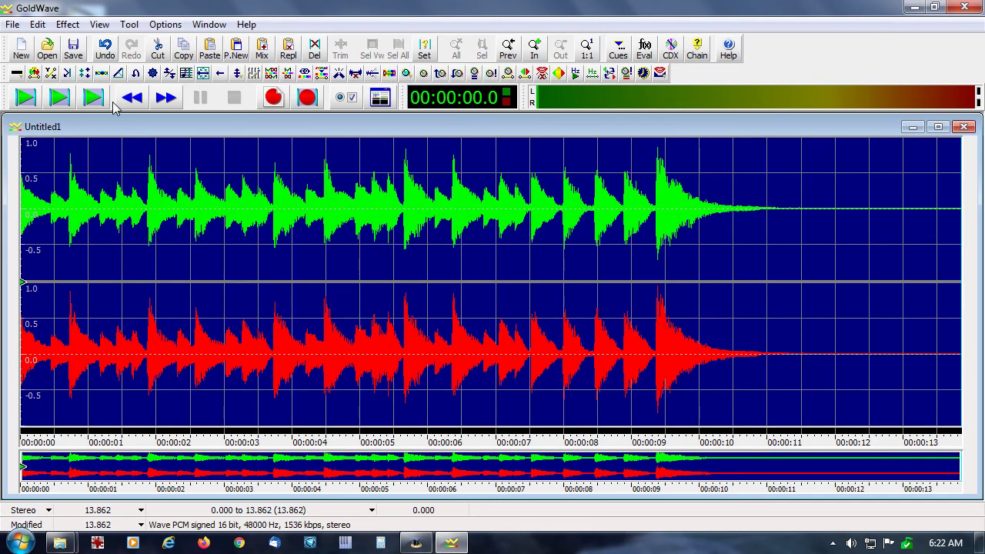
click(59, 96)
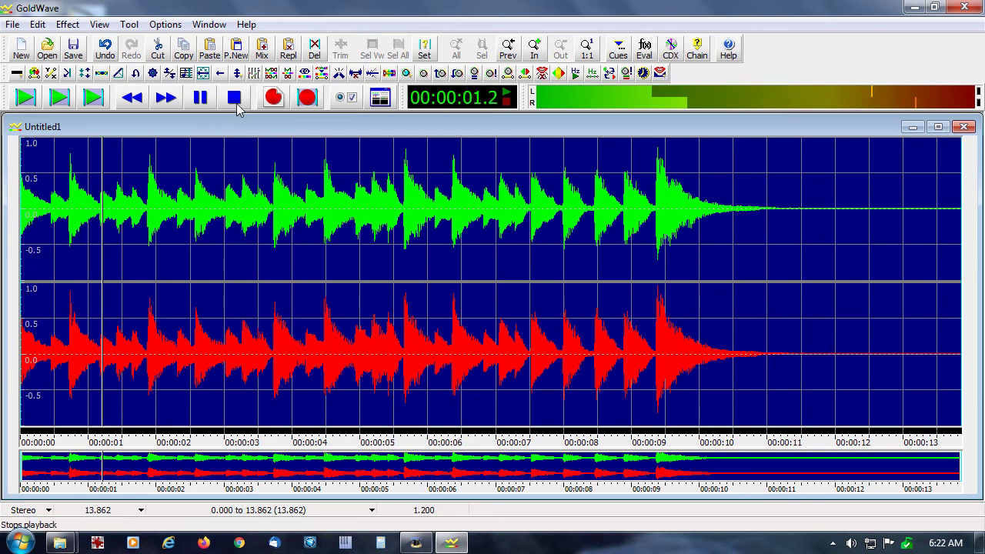
key(space)
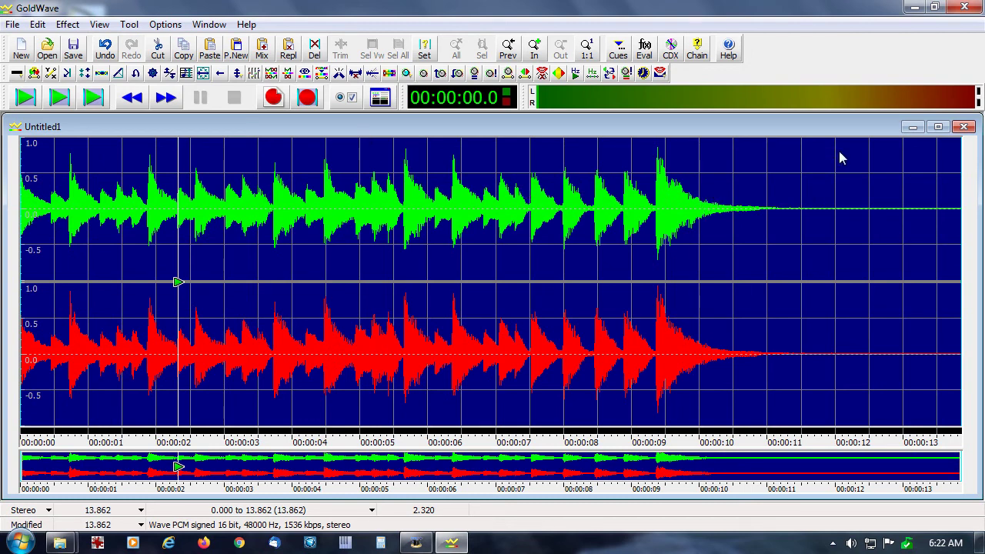
Exit the program, saving the recording as Test 2 in Downloaded Stuff in Wave format, PCM signed 16 bit, stereo.
click(964, 8)
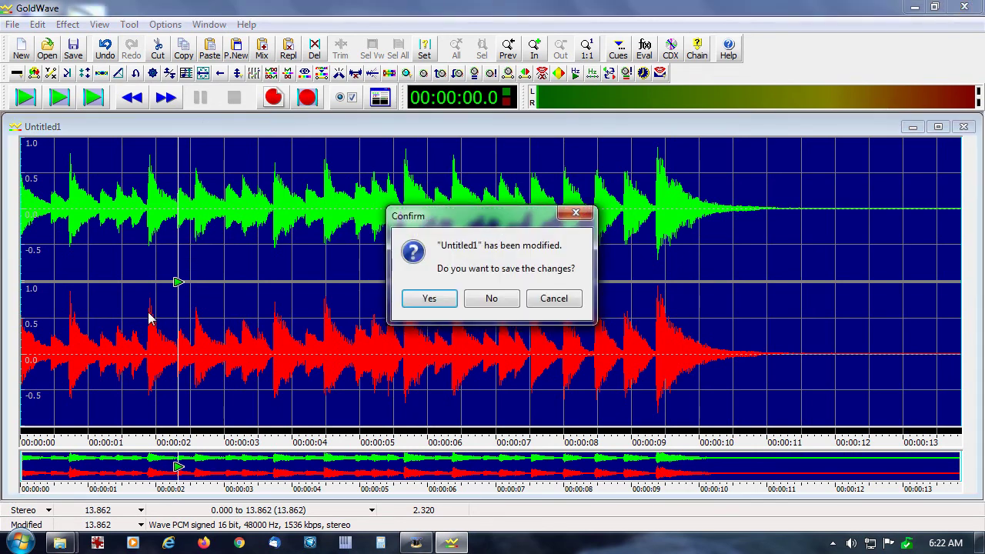
click(429, 299)
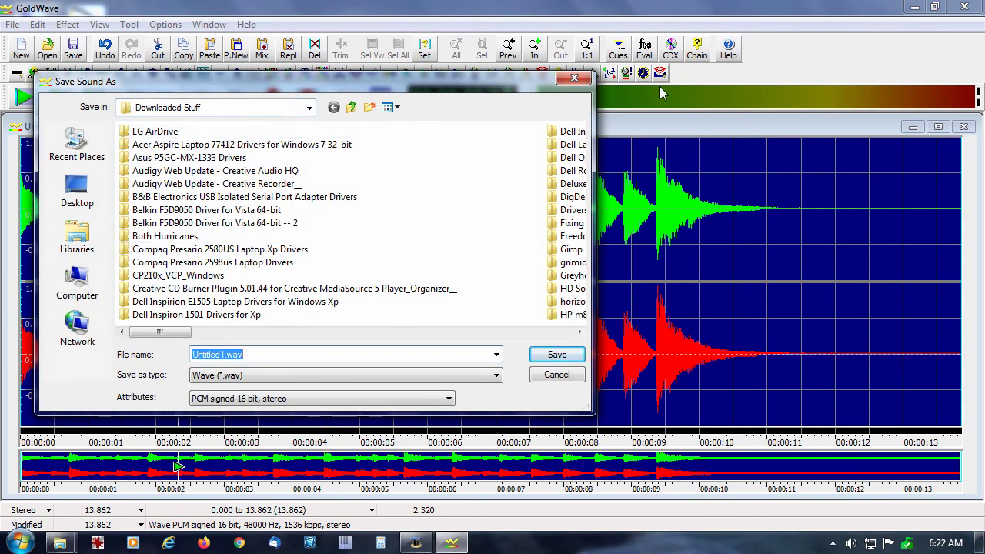
text(Test 2)
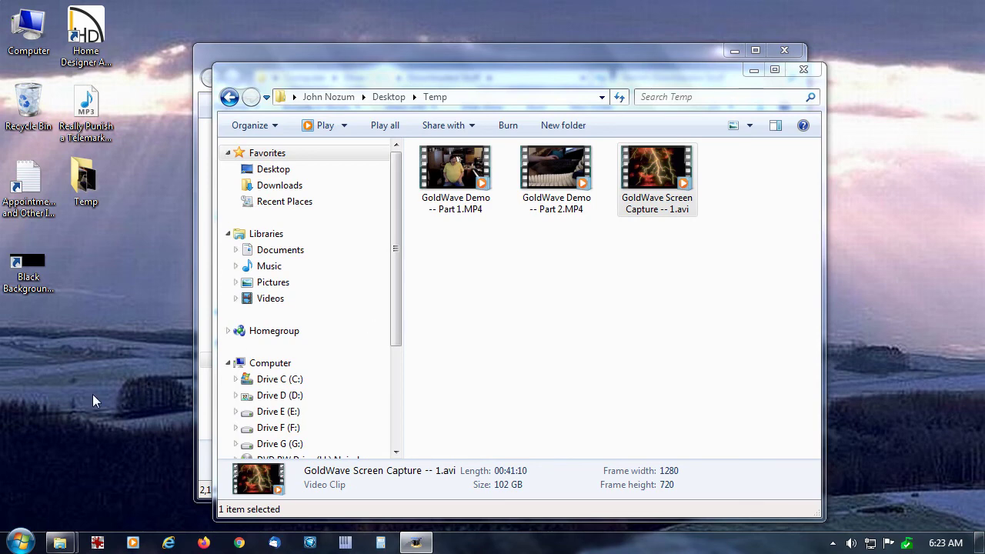
Restart GoldWave and create a new stereo sound with a 44100 sampling rate and an initial length of 01:00:00.
click(20, 542)
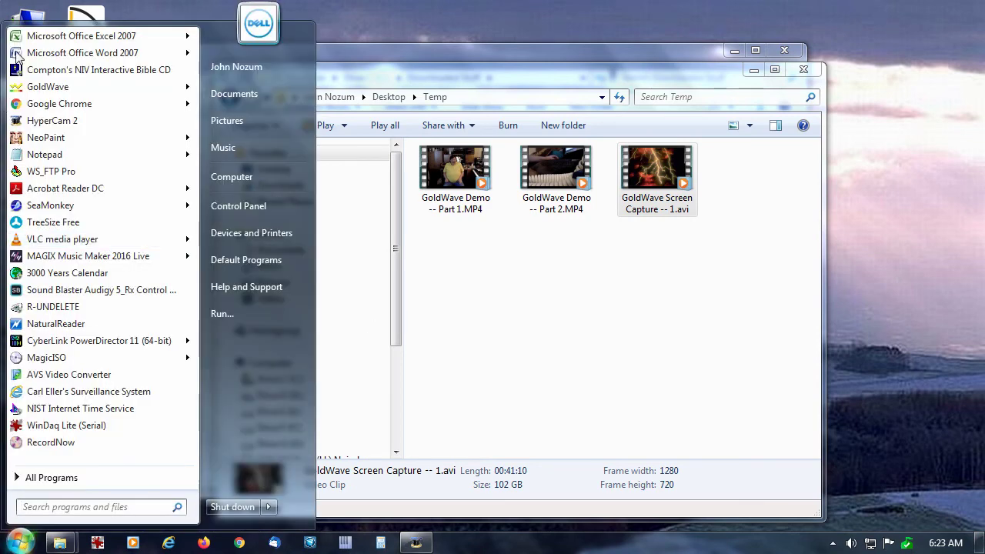
click(92, 90)
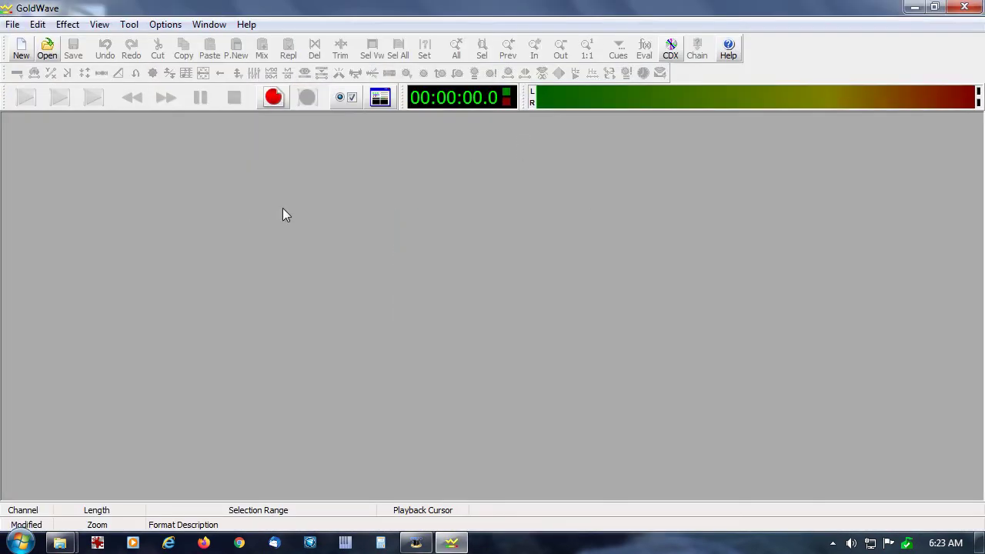
click(12, 24)
click(35, 40)
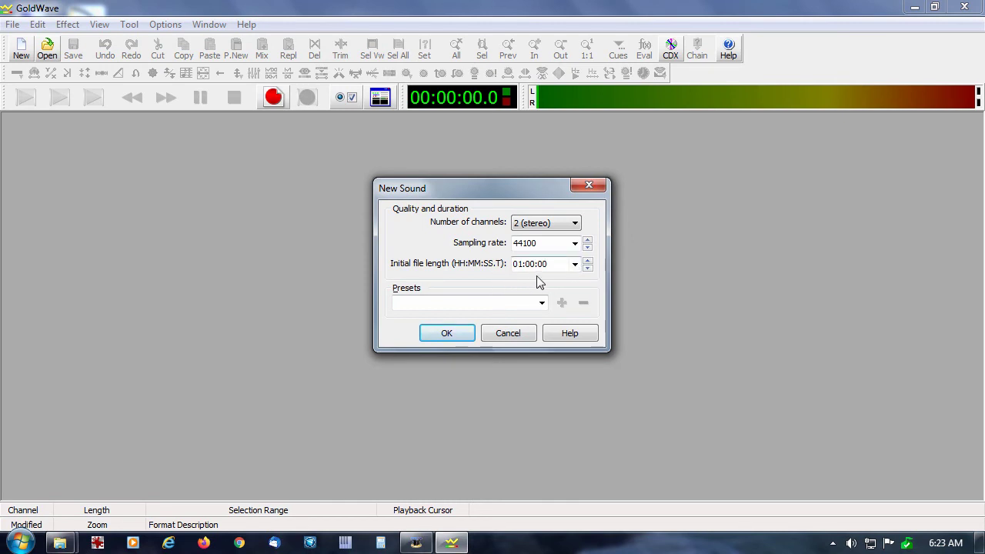
click(451, 336)
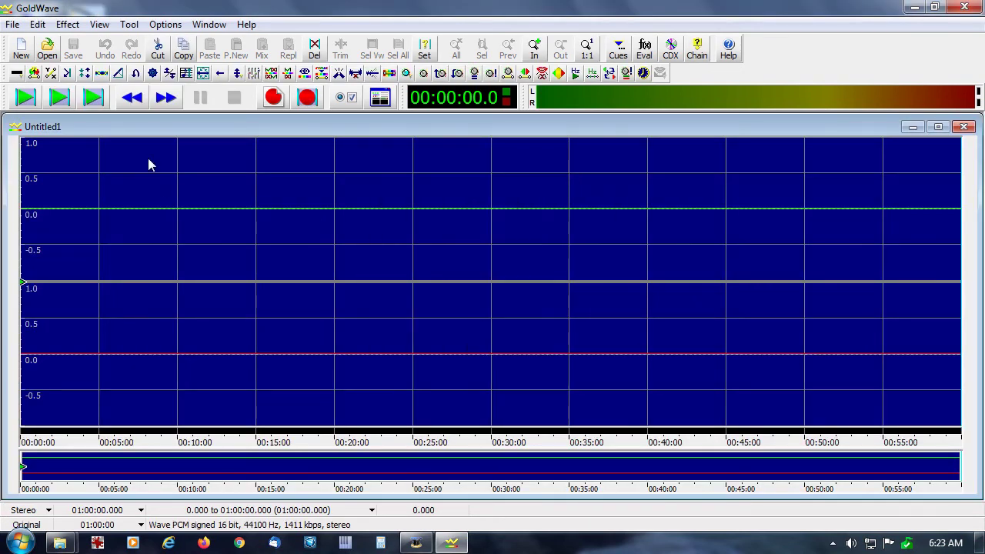
Record a take of about 9.85 seconds into the new sound and trim the file to the recorded part.
click(311, 98)
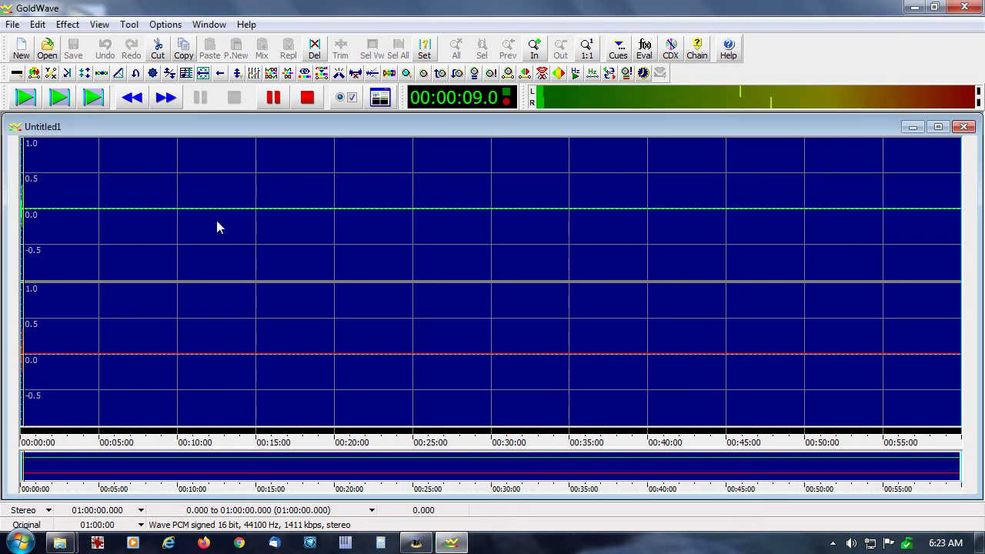
click(307, 98)
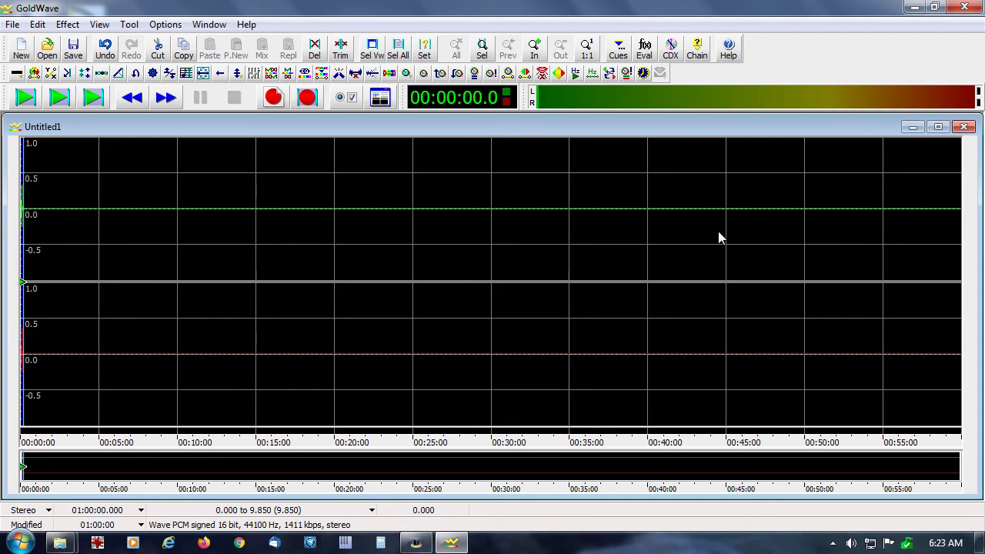
click(37, 24)
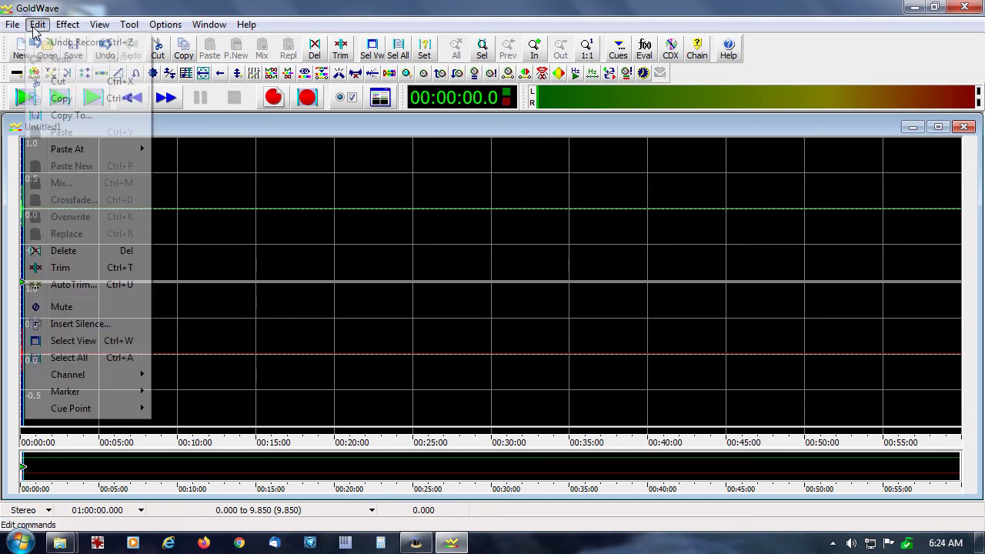
click(83, 268)
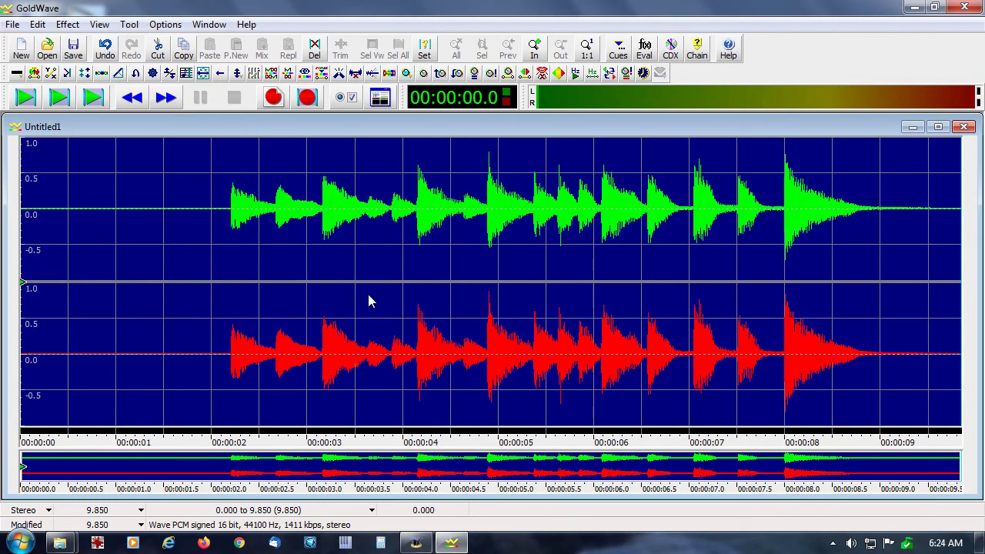
Delete the silent first 2.175 seconds of the take and select all the remaining audio.
drag(92, 259, 228, 297)
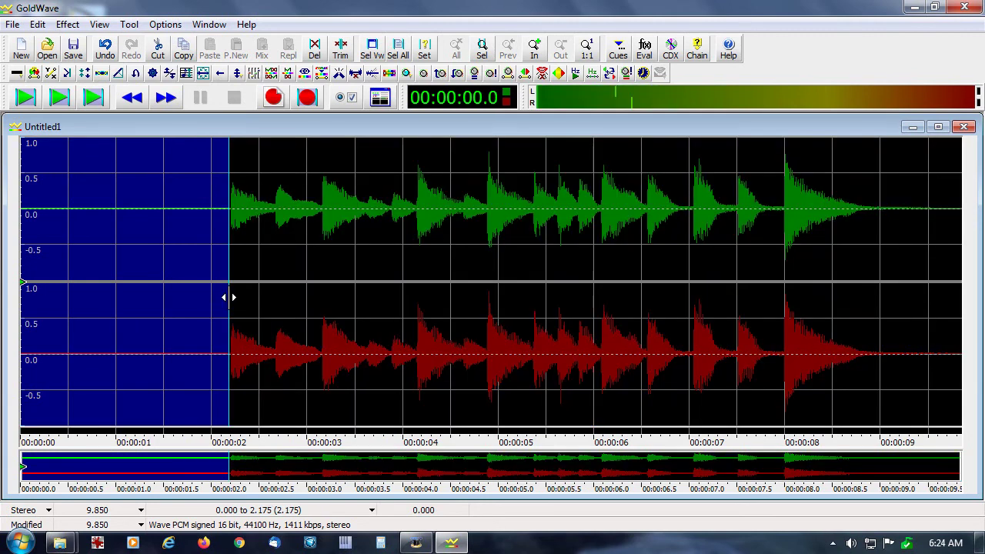
key(Delete)
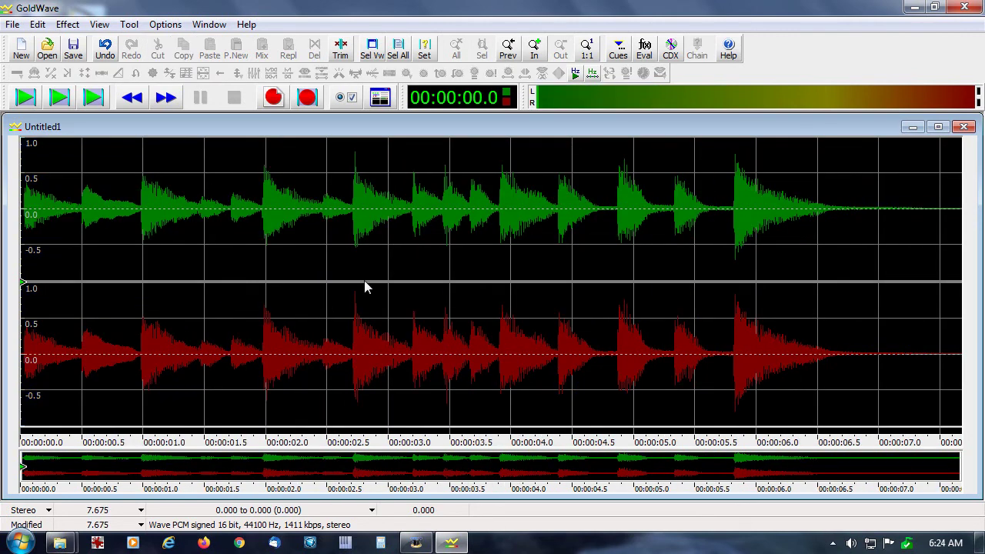
click(399, 49)
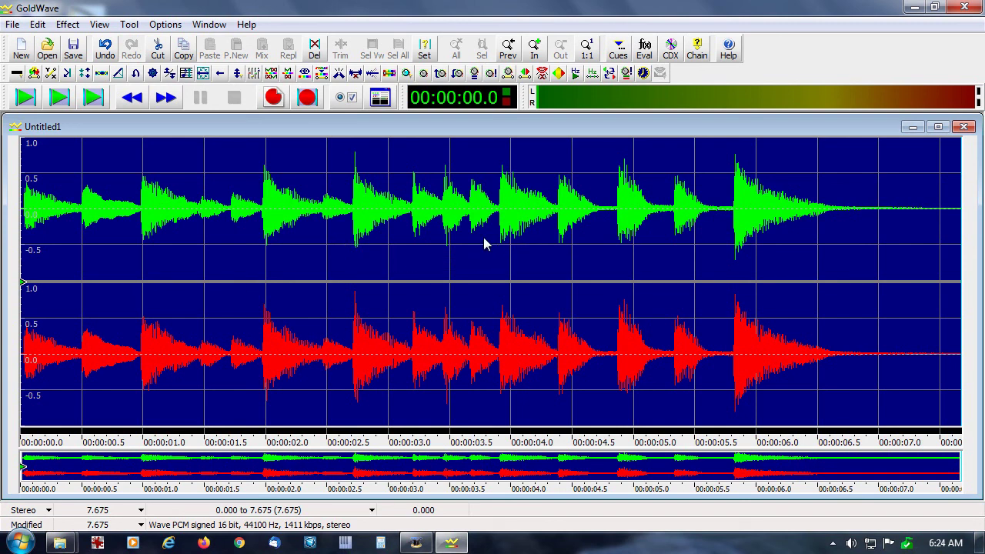
Examine the passage from about 2.51 to 3.45 seconds and the audio before it up close, ending with the whole recording selected.
click(449, 239)
drag(329, 239, 446, 256)
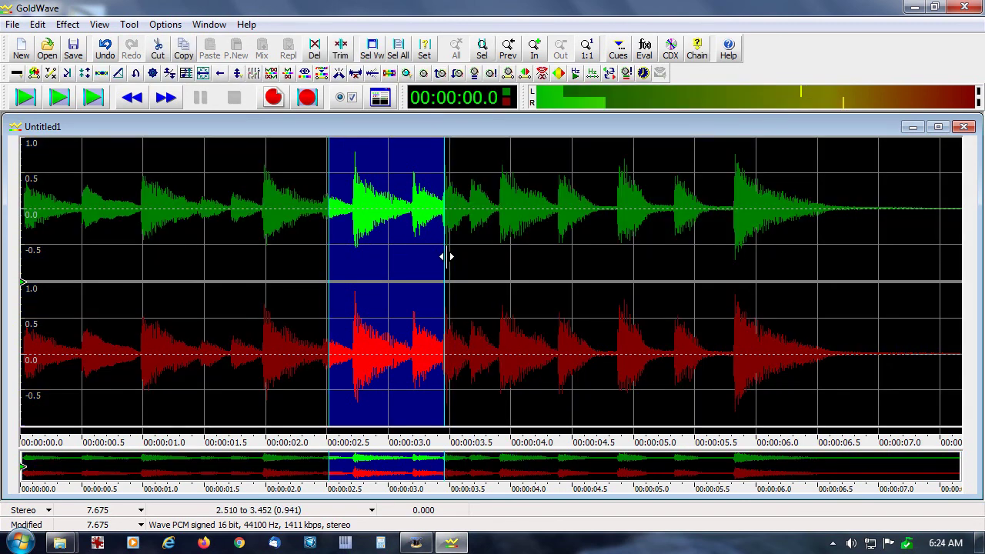
click(481, 49)
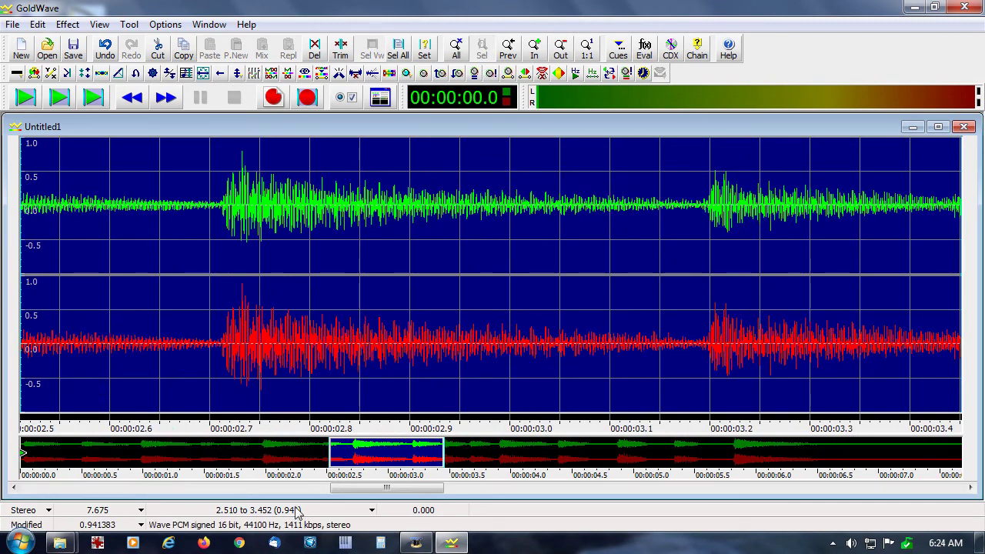
drag(391, 489, 283, 493)
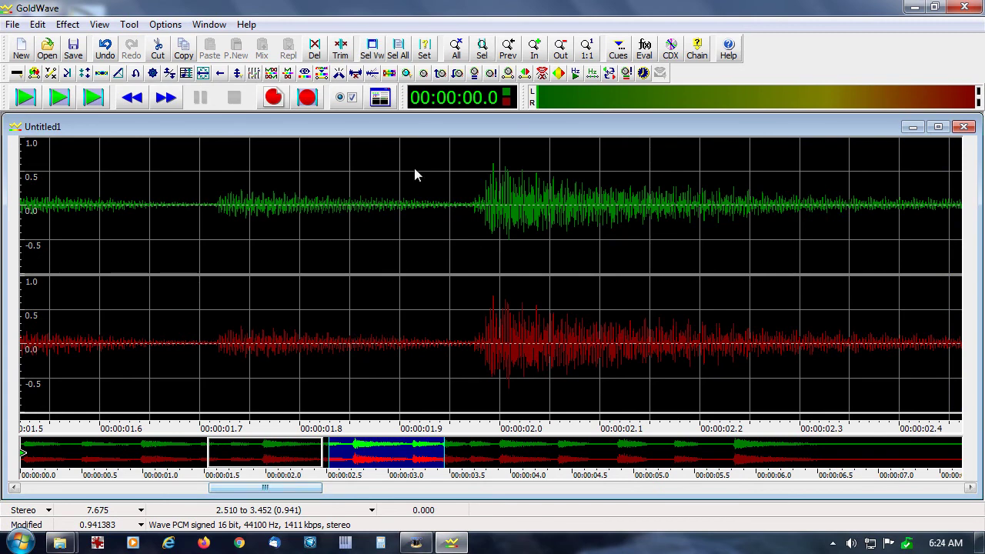
click(454, 49)
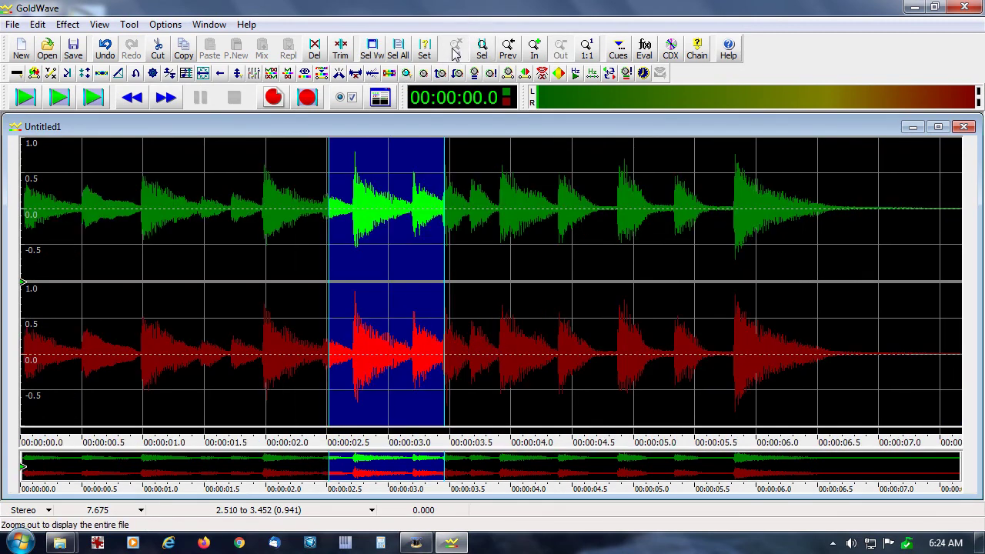
click(399, 51)
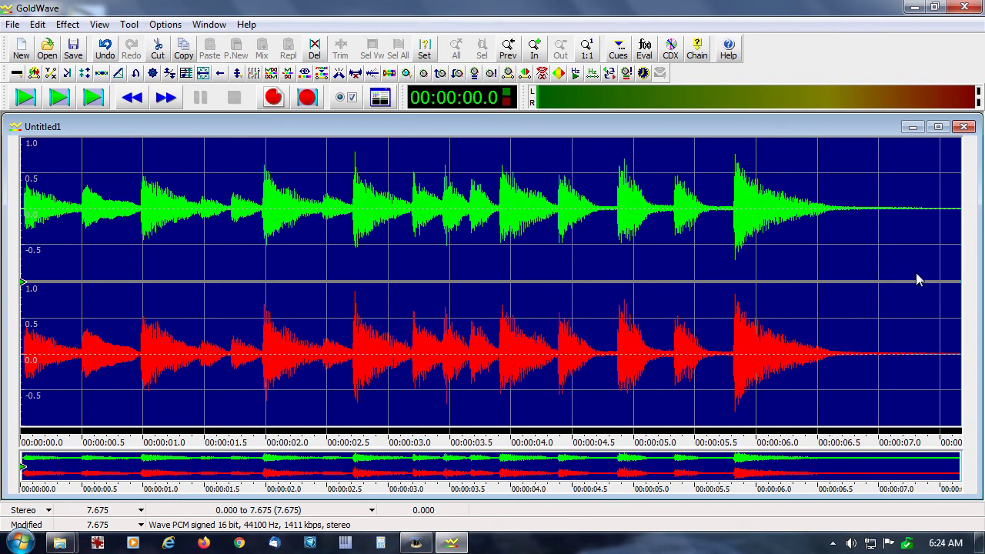
click(13, 25)
click(334, 8)
click(962, 7)
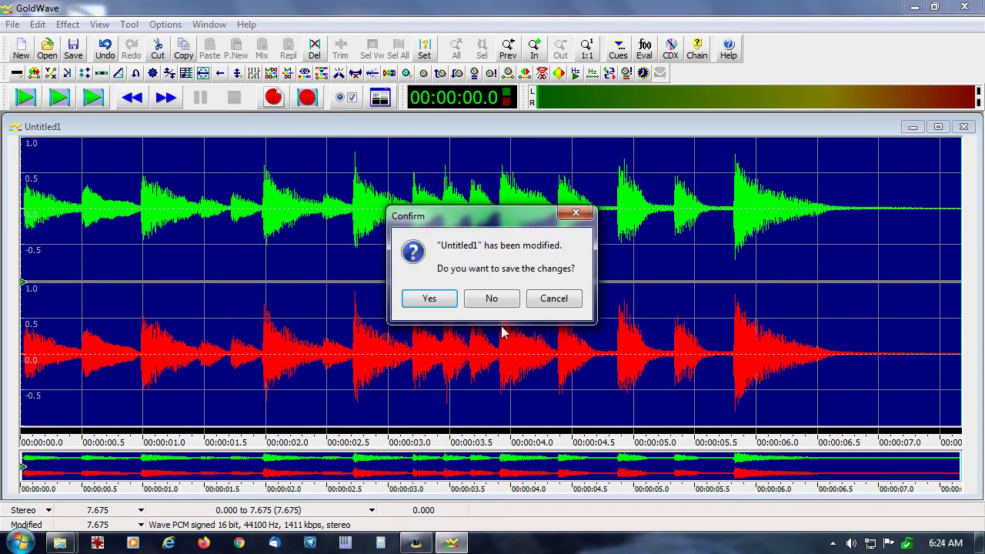
click(569, 300)
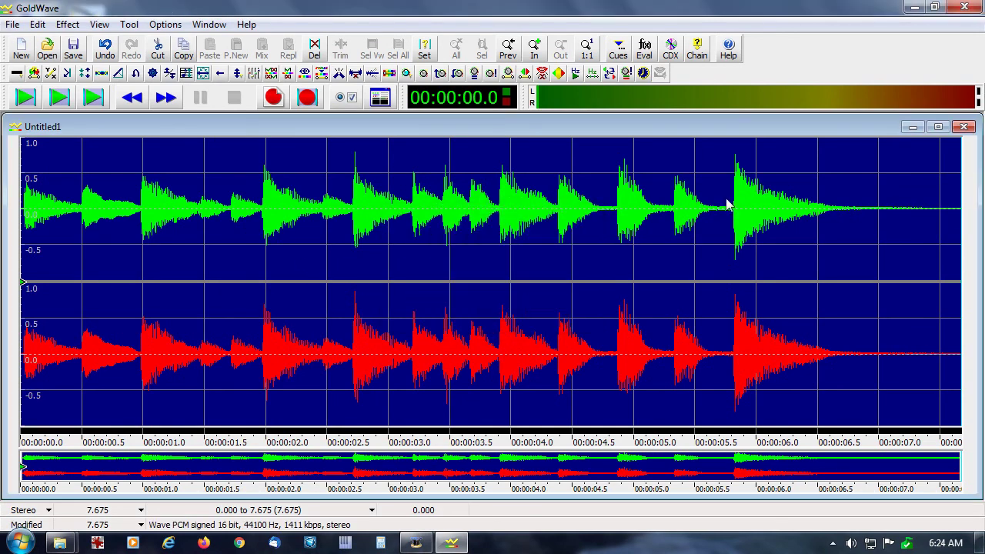
Close the sound file, saving it as Test 3 in Downloaded Stuff in Wave format, PCM signed 16 bit, stereo.
click(965, 128)
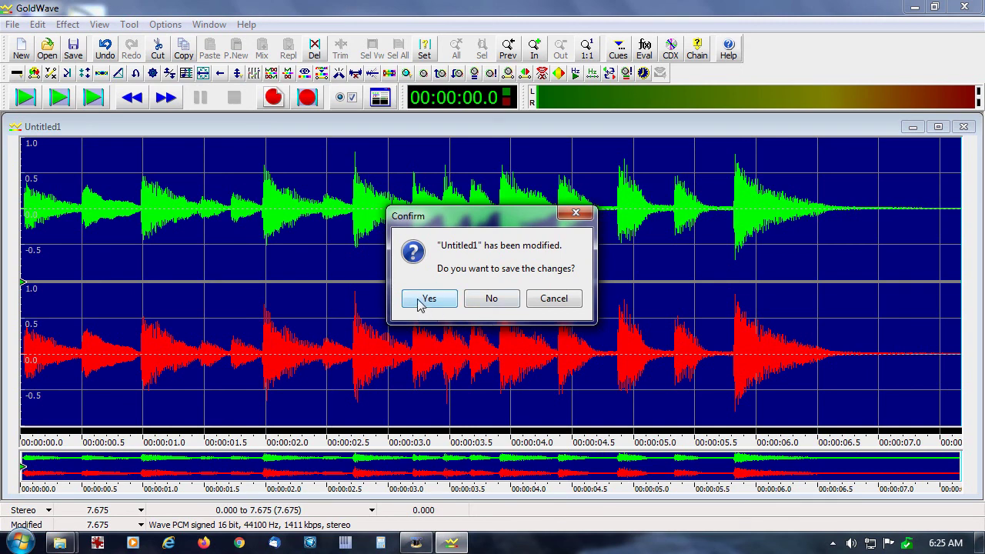
click(424, 300)
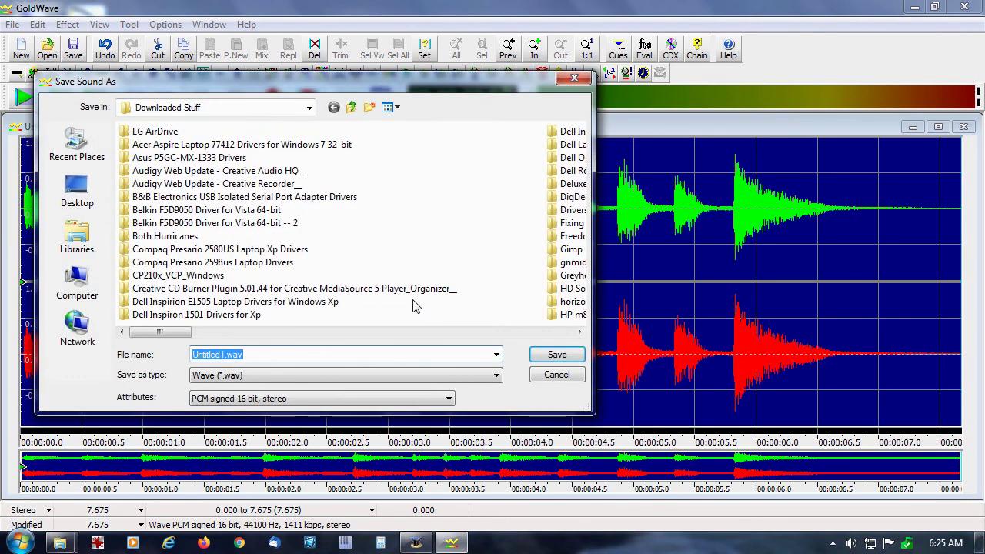
text(Test 3)
key(Return)
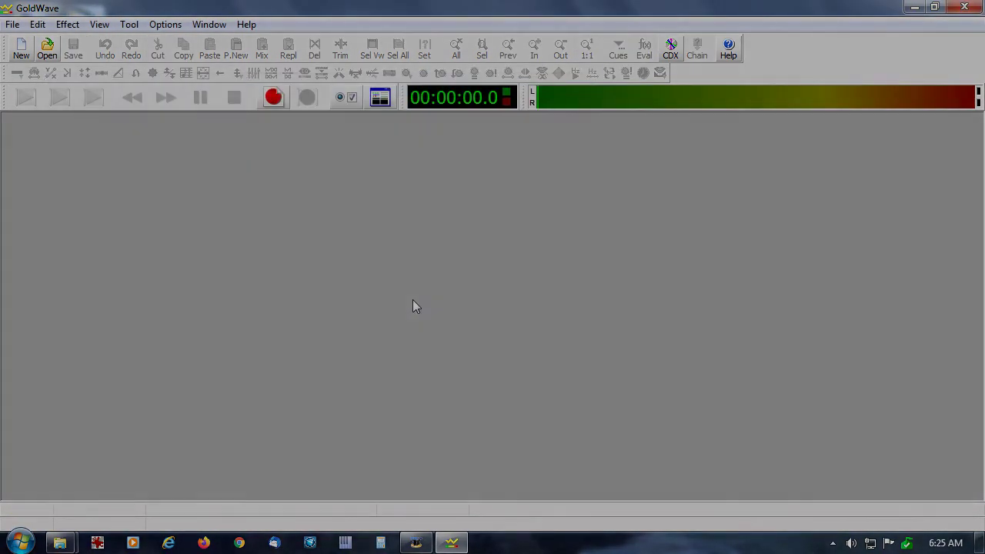